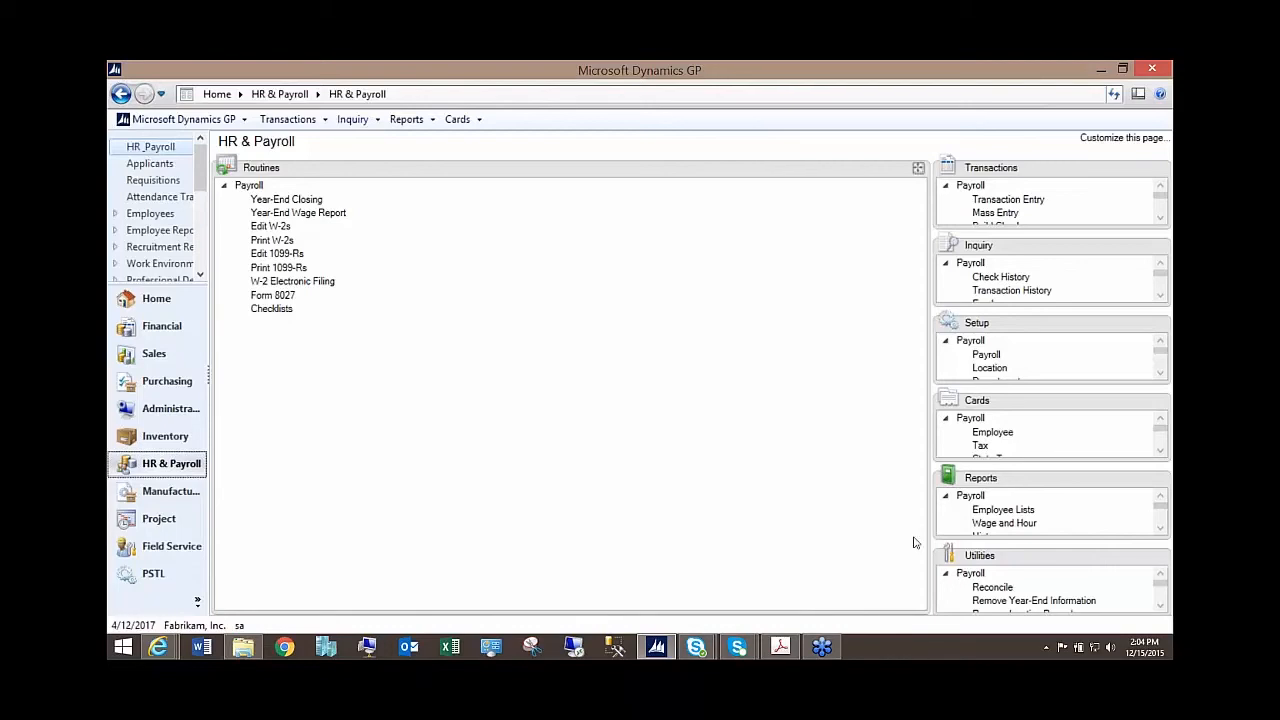
Open the first employee's 2017 W-2 record for editing and bring up its 1095-C information.
left_click(270, 227)
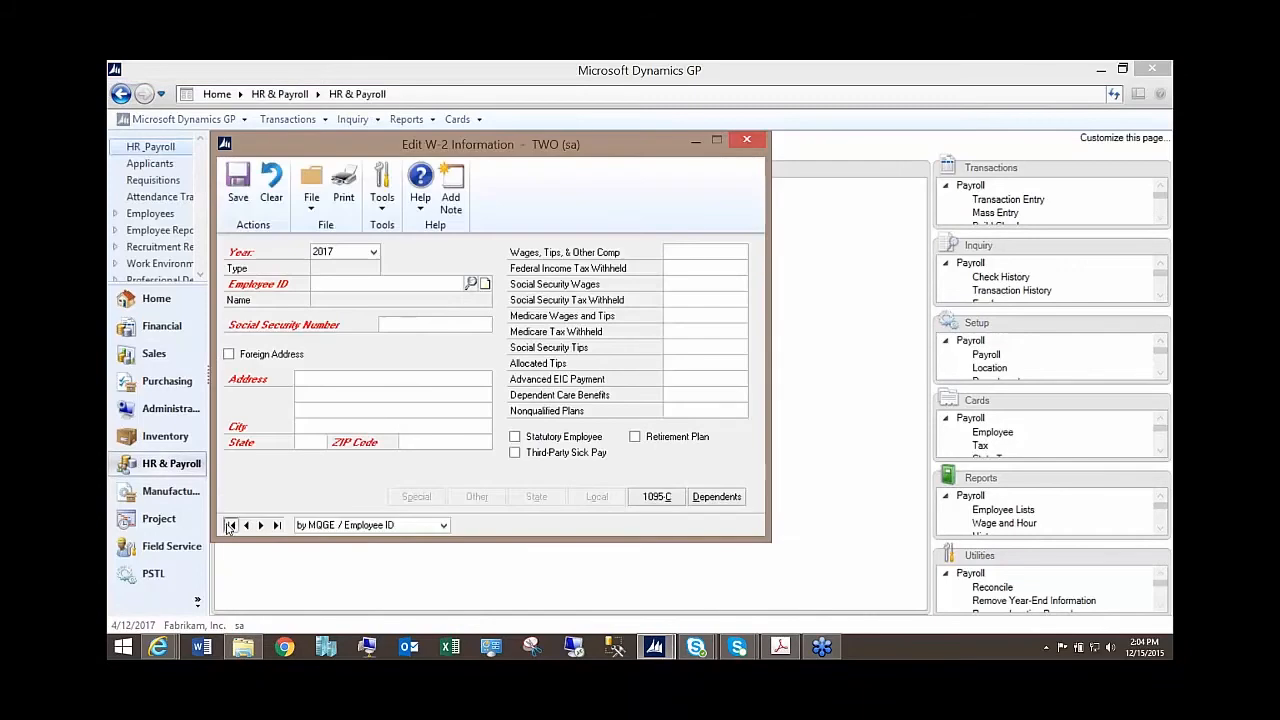
left_click(230, 525)
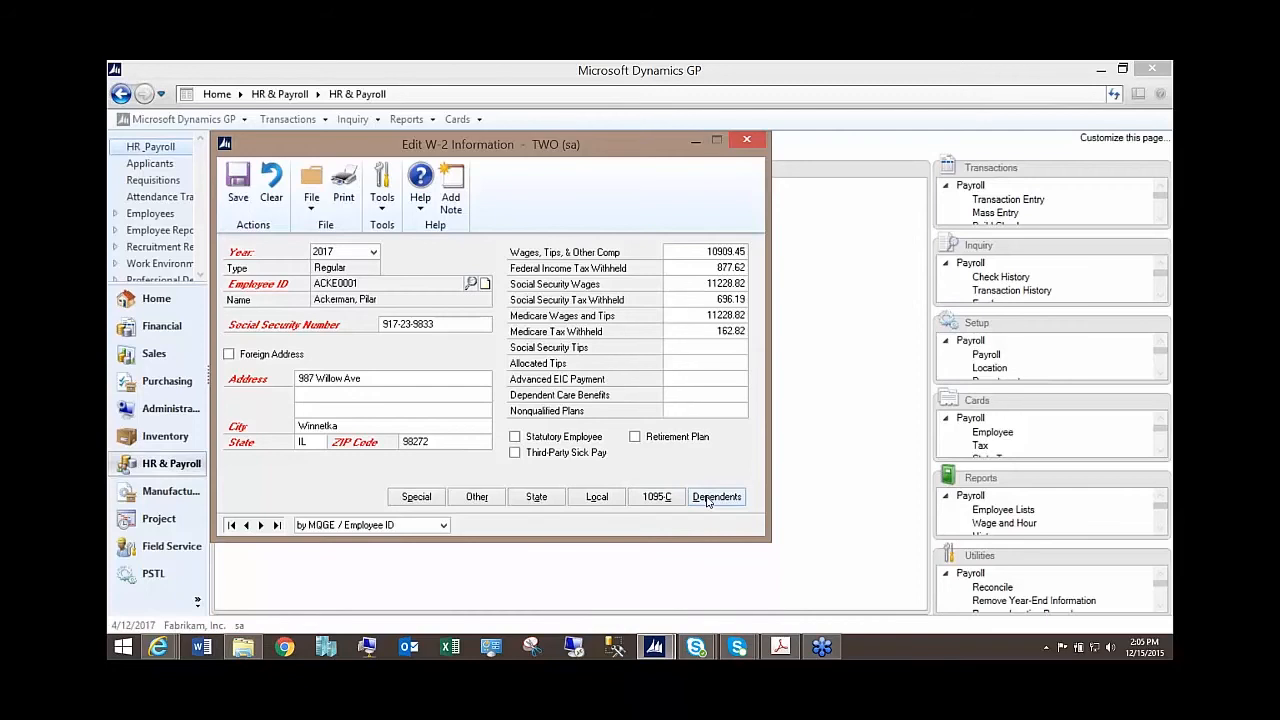
left_click(656, 497)
Examine January's offer of coverage, employee share and Section 4980H fields, and close the 1095-C and W-2 windows.
left_click(389, 321)
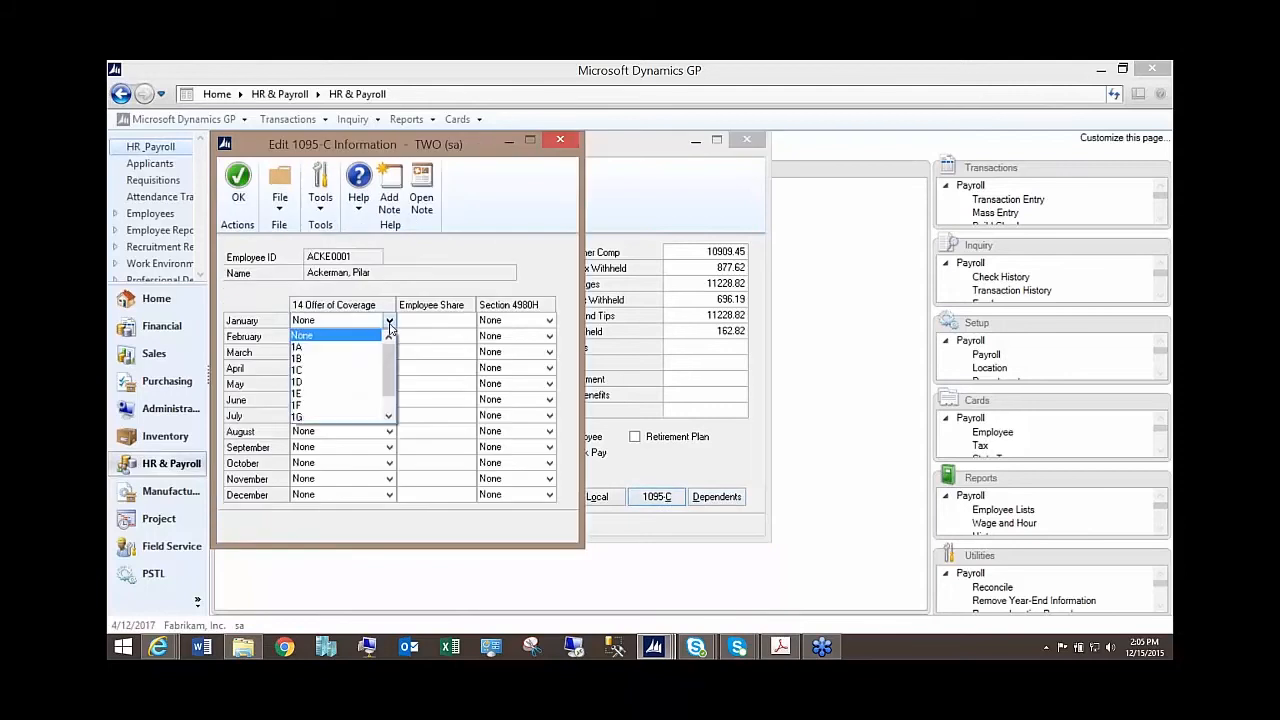
left_click(424, 325)
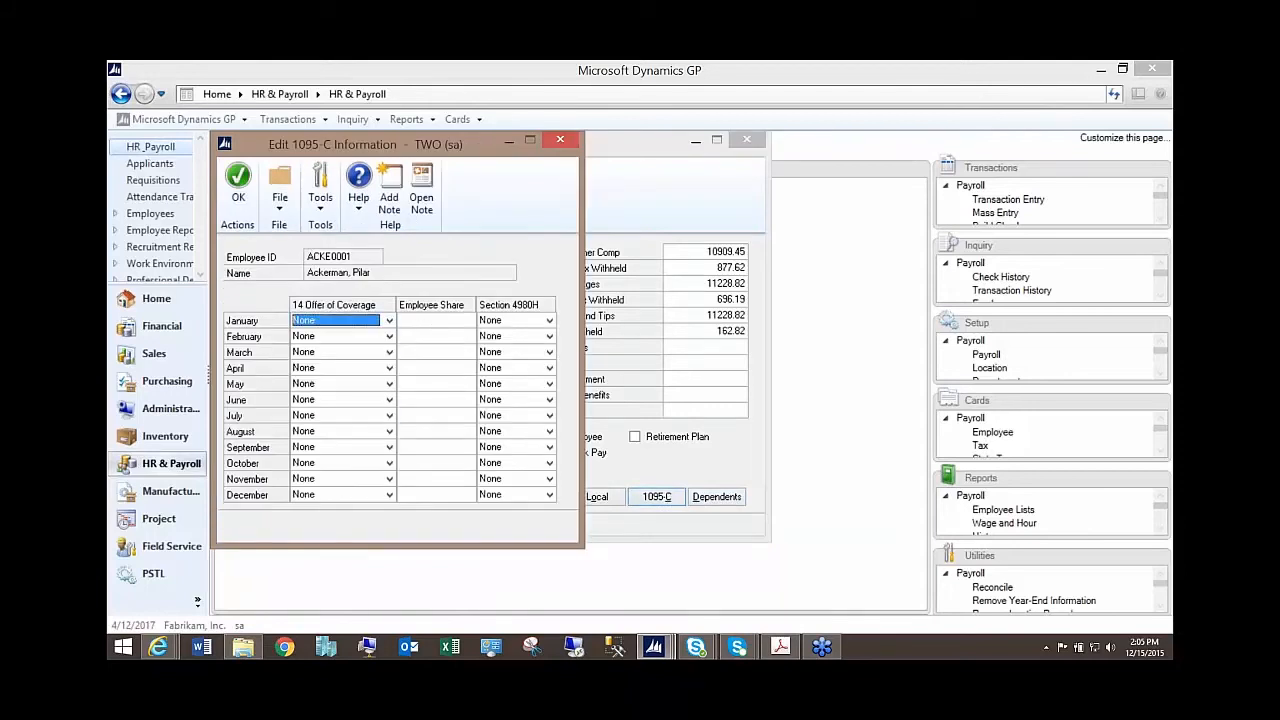
left_click(522, 321)
left_click(522, 321)
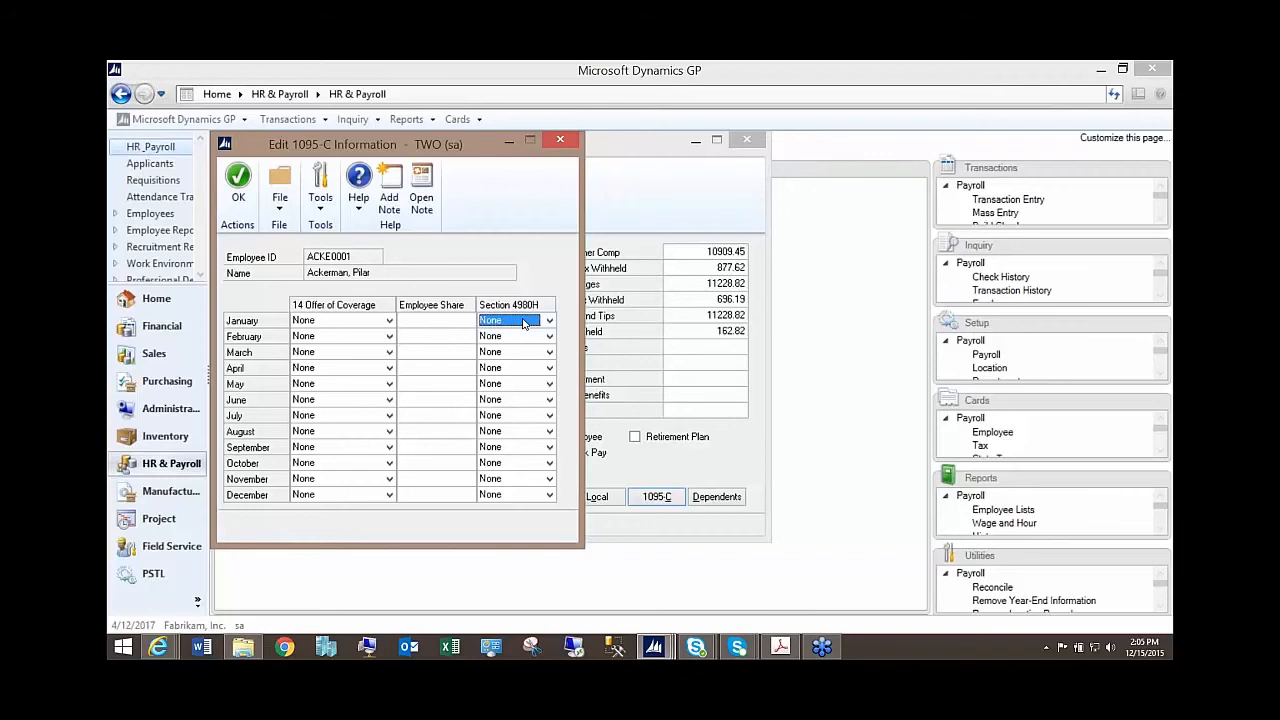
left_click(560, 139)
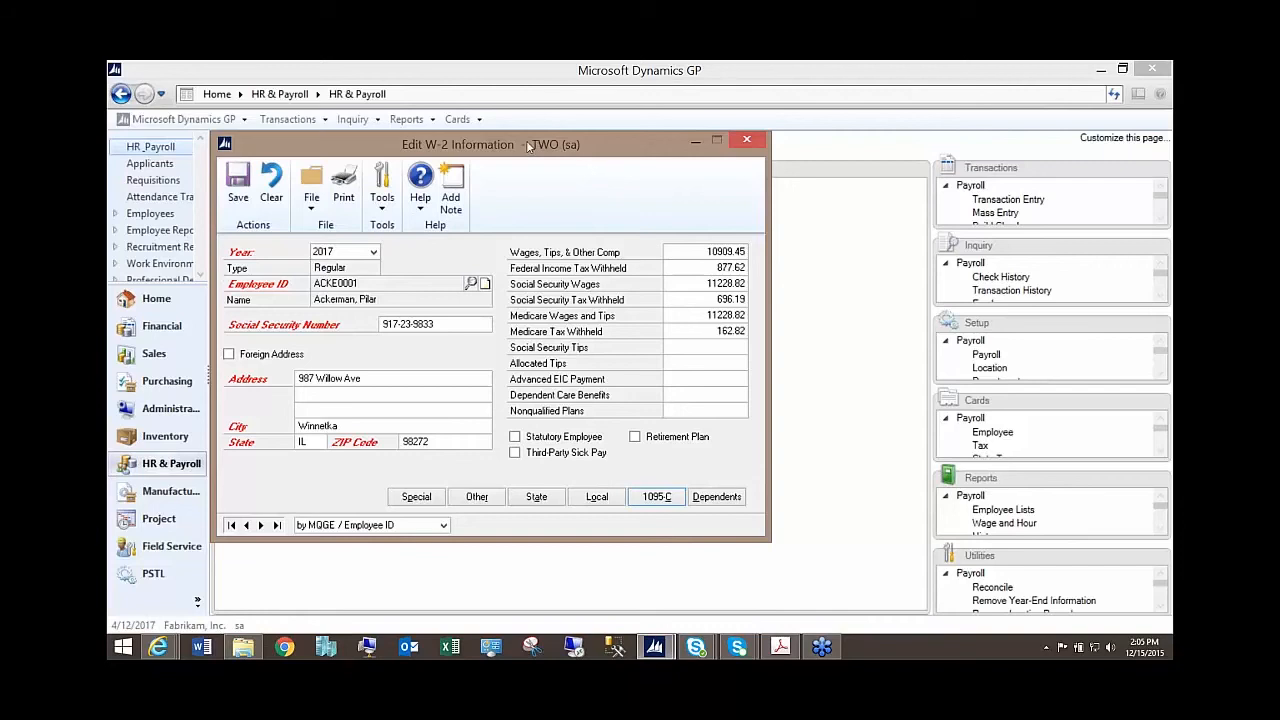
left_click_drag(555, 146, 756, 144)
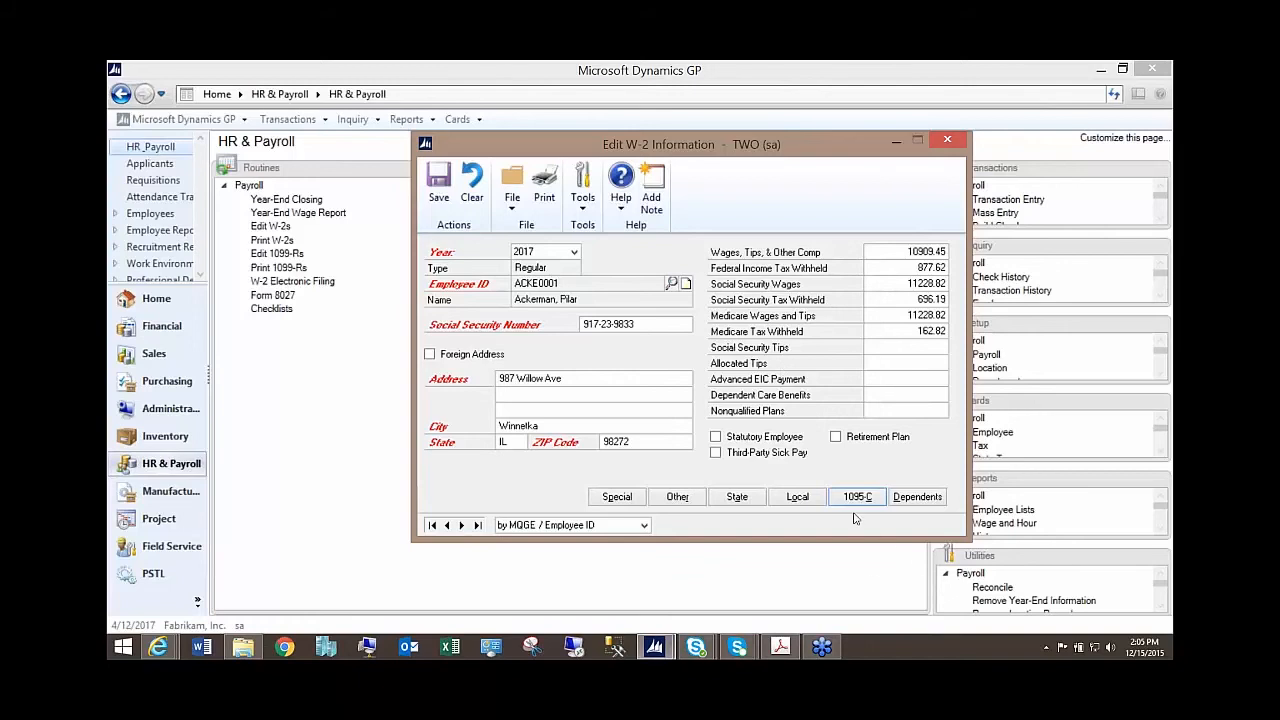
left_click(947, 140)
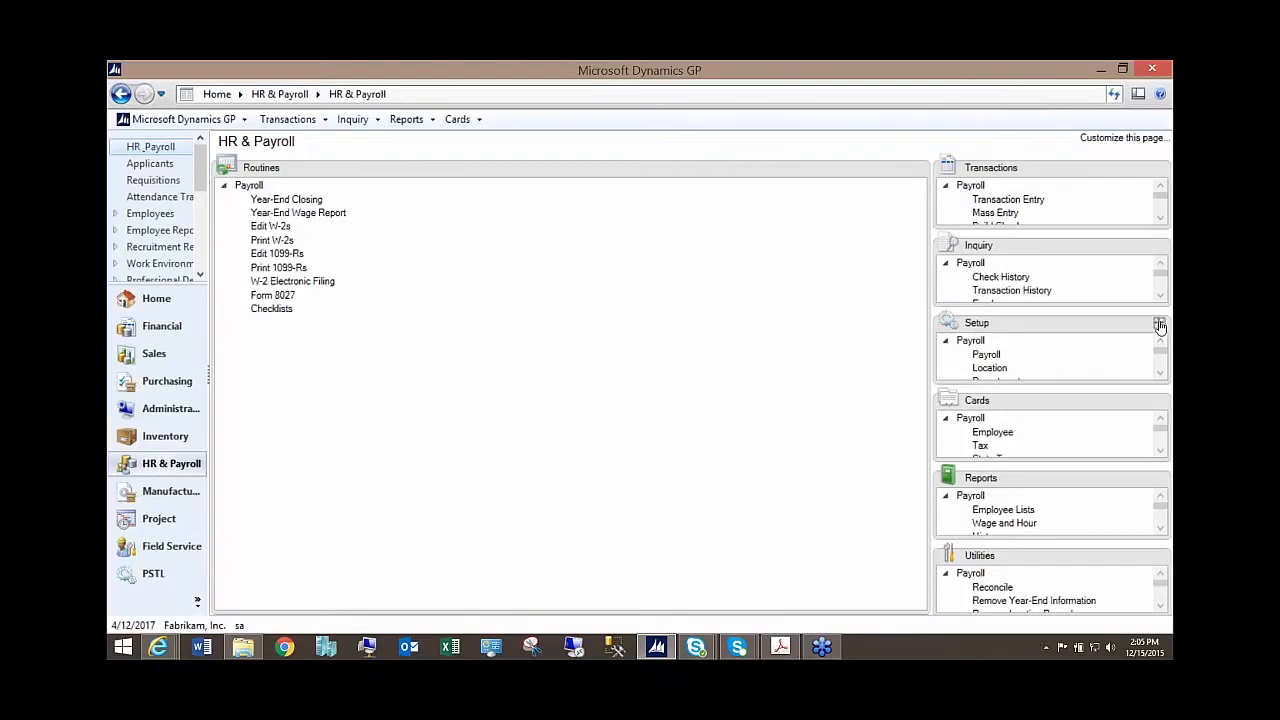
Open Health Insurance setup from the Human Resources benefits and deductions setup and display the first plan record.
left_click(1157, 323)
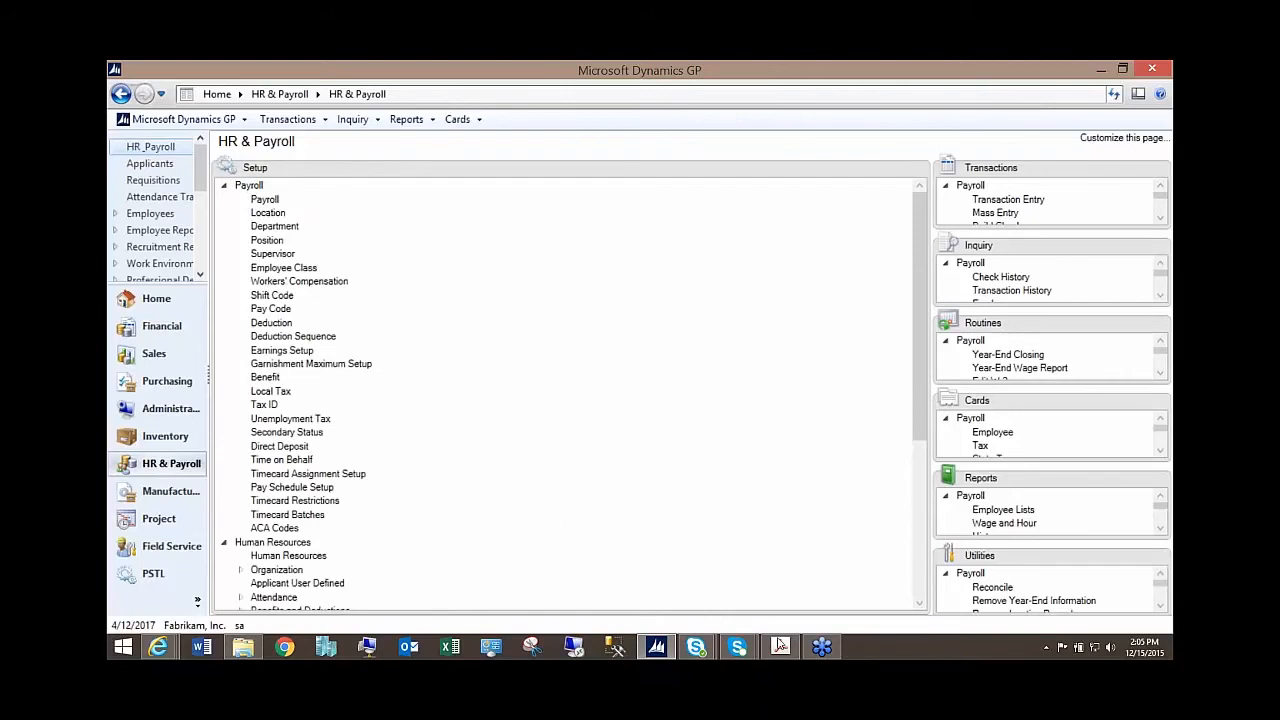
left_click(919, 601)
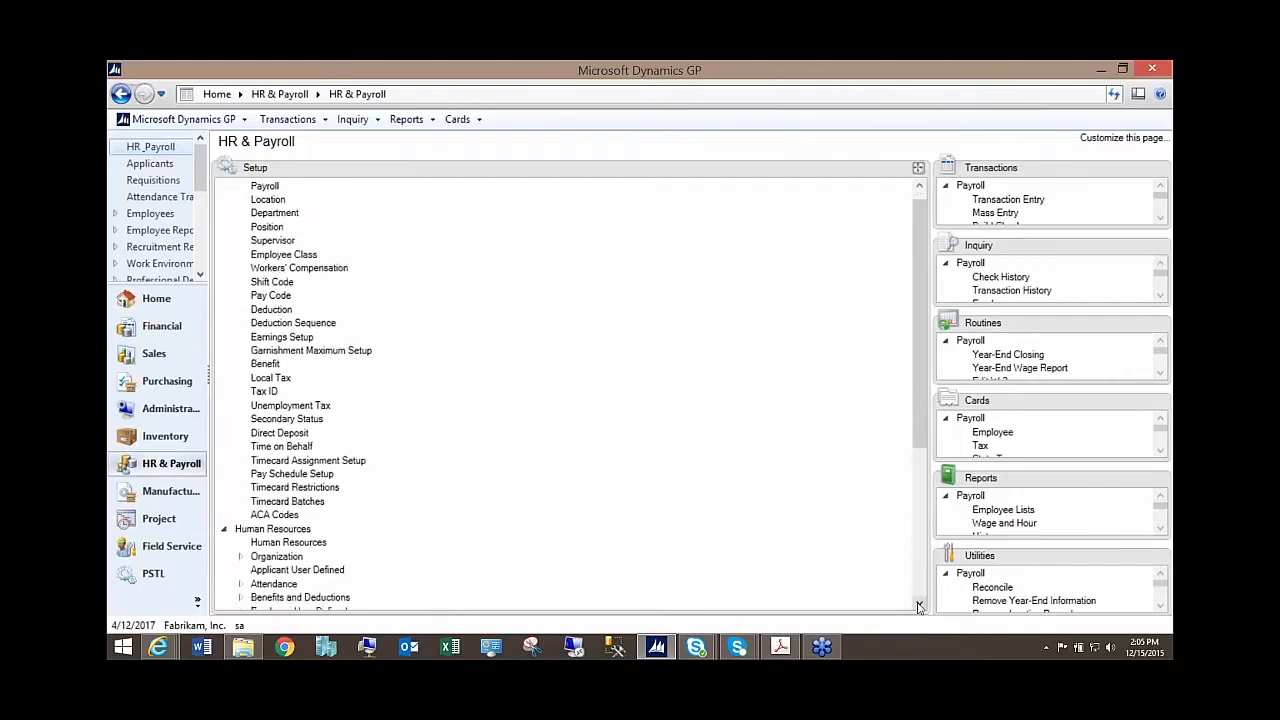
left_click(919, 606)
left_click(919, 606)
left_click(919, 606)
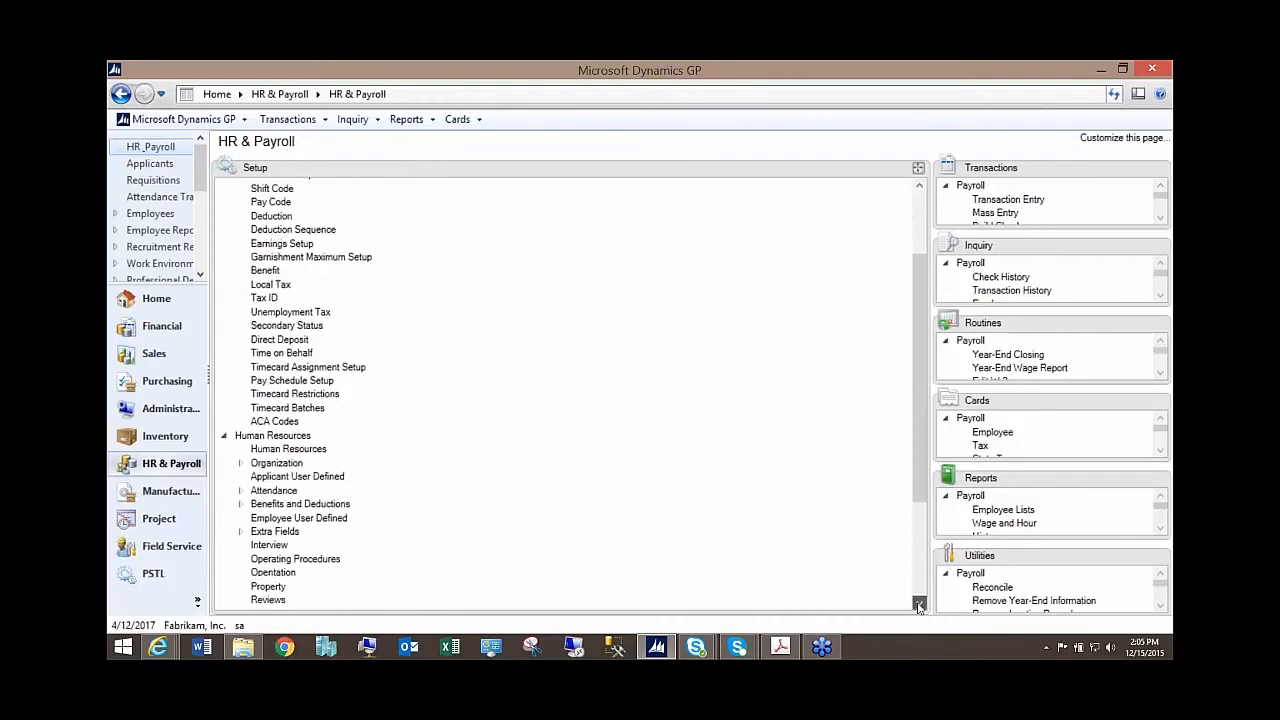
left_click(919, 606)
left_click(919, 606)
left_click(919, 606)
left_click(919, 606)
left_click(919, 606)
left_click(919, 606)
left_click(919, 606)
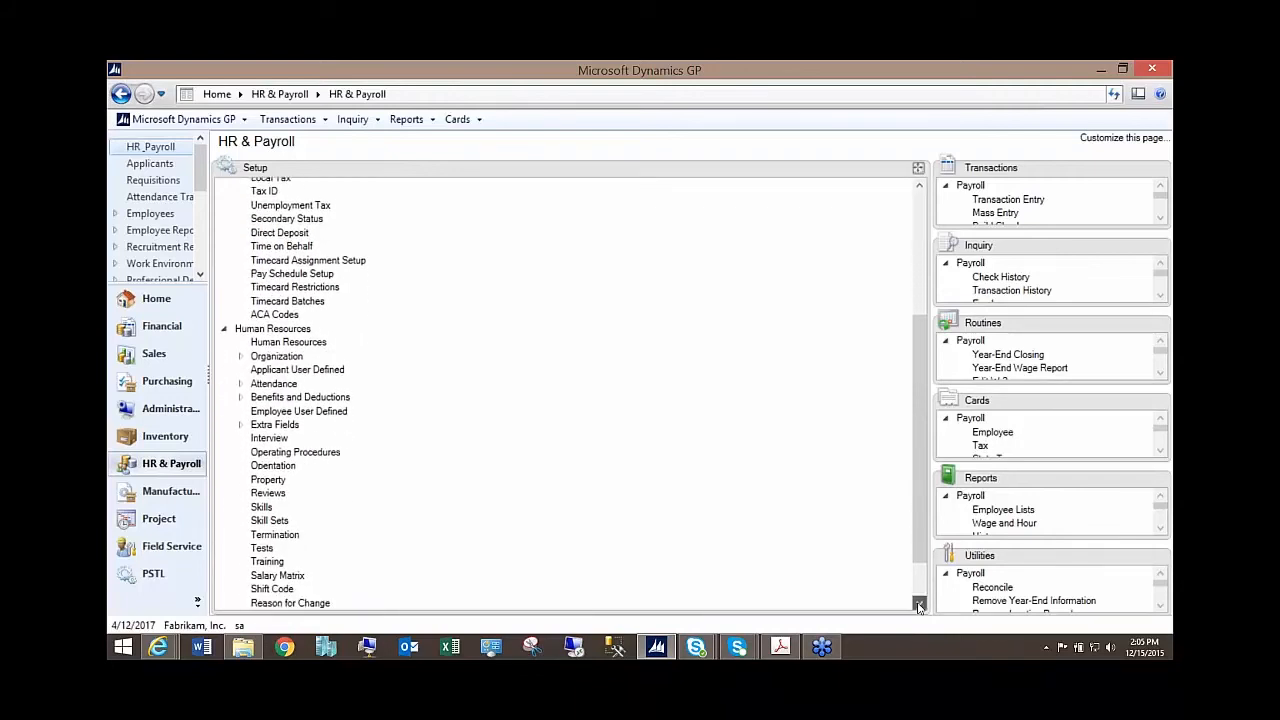
left_click(919, 606)
left_click(919, 606)
left_click(919, 606)
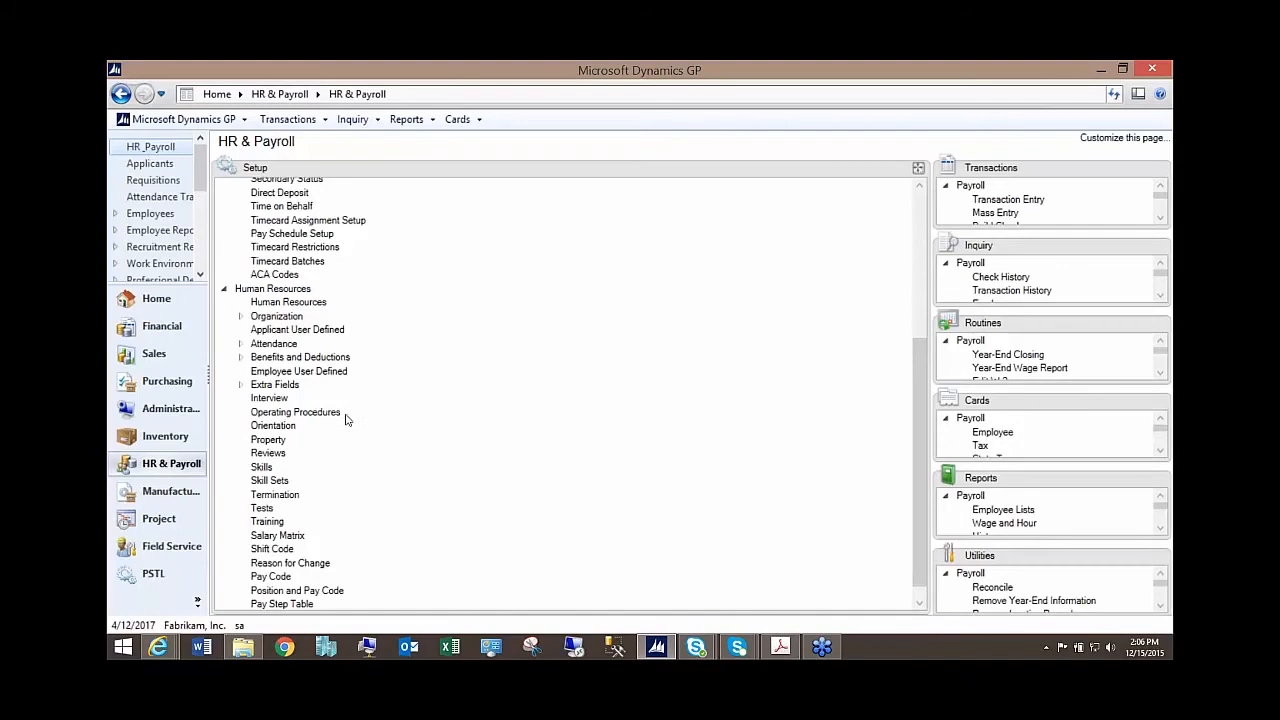
left_click(258, 358)
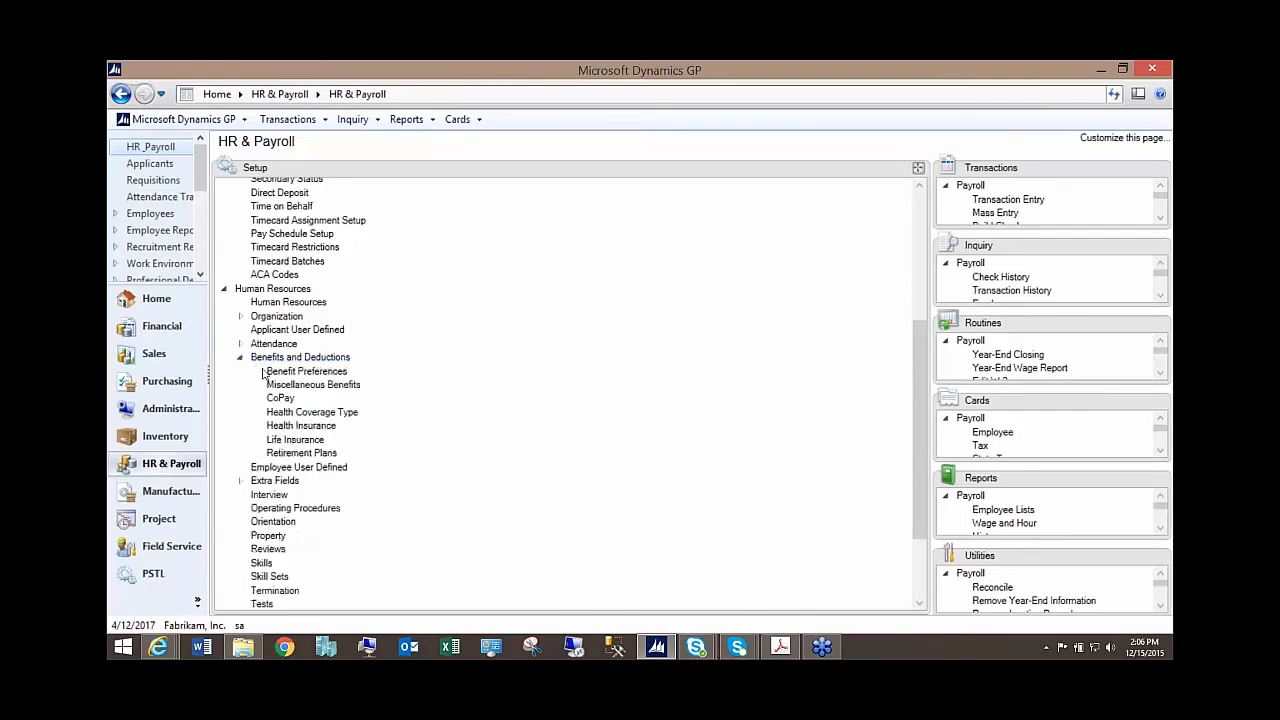
left_click(301, 425)
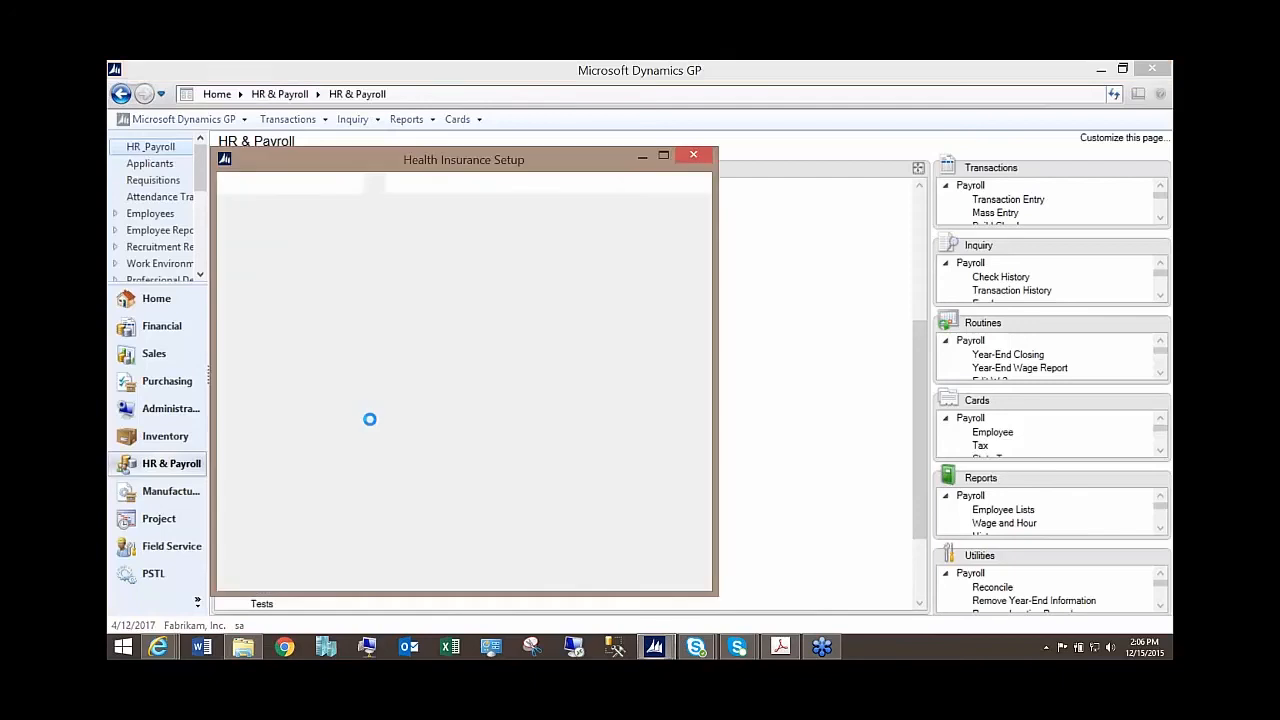
left_click_drag(427, 160, 446, 81)
left_click(250, 550)
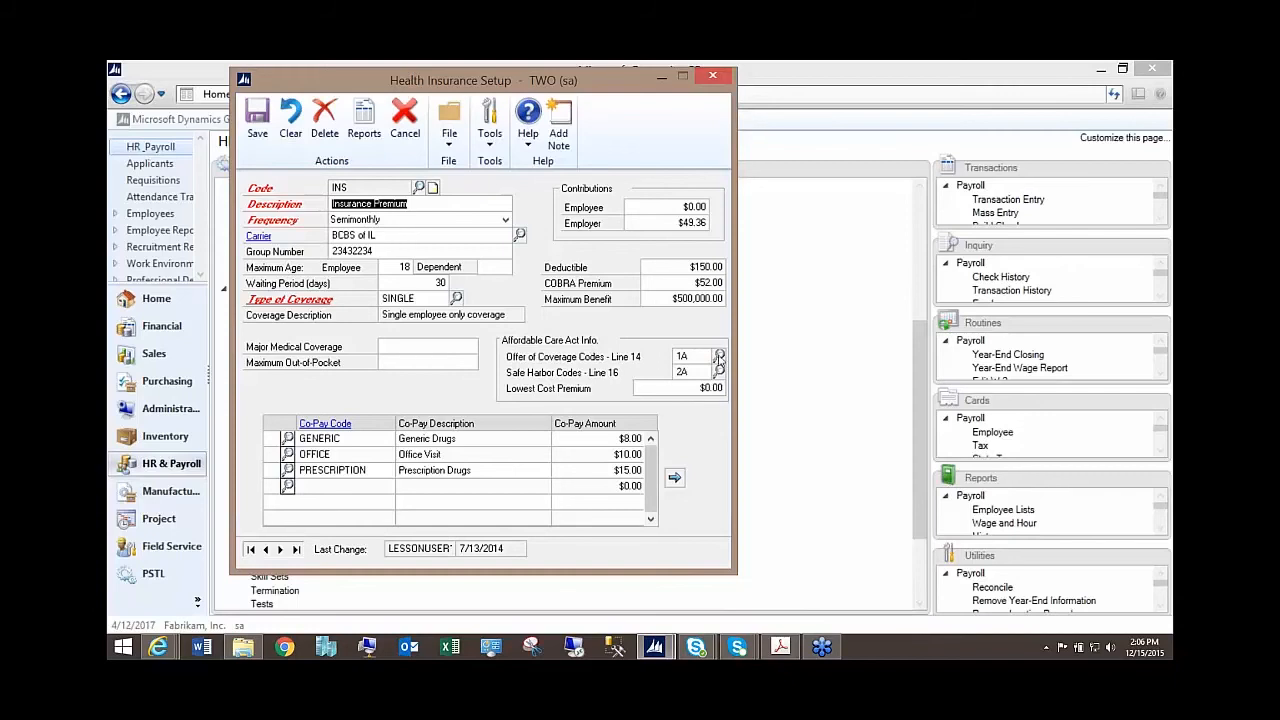
Review the plan's Line 14 and Line 16 Affordable Care Act code lists and lowest cost premium, and close the setup.
left_click(719, 356)
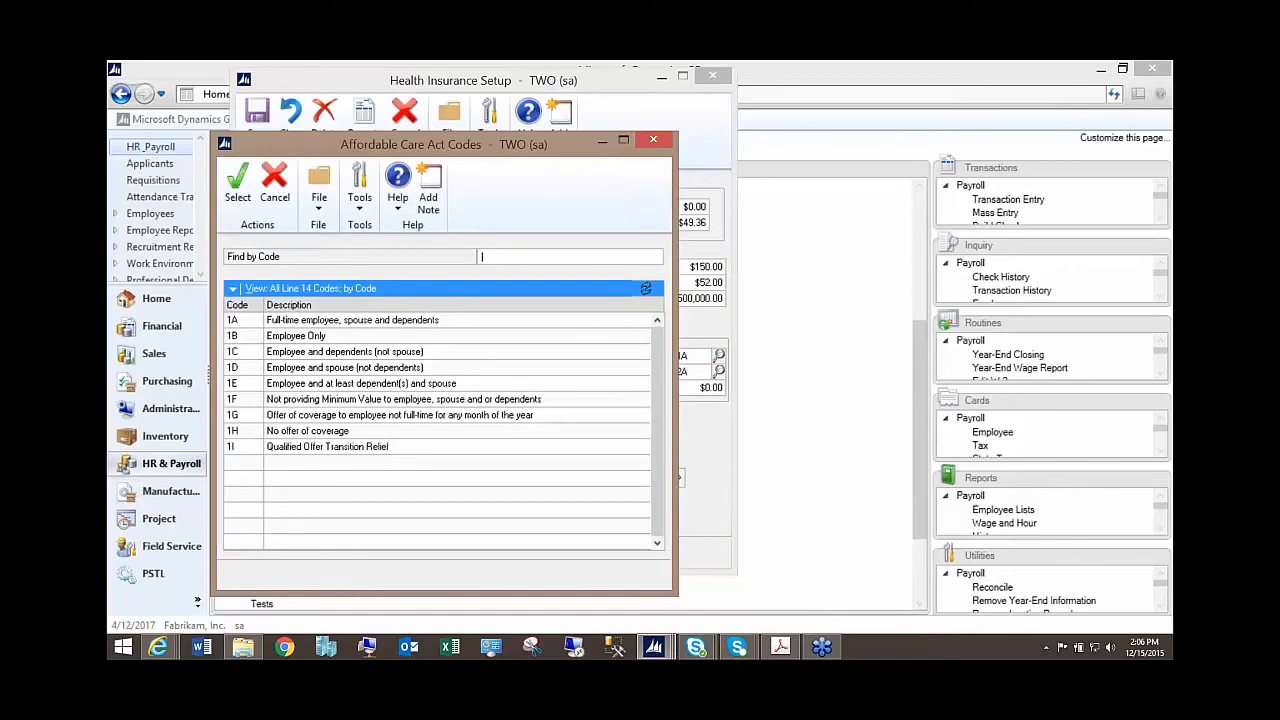
left_click(653, 140)
left_click(719, 371)
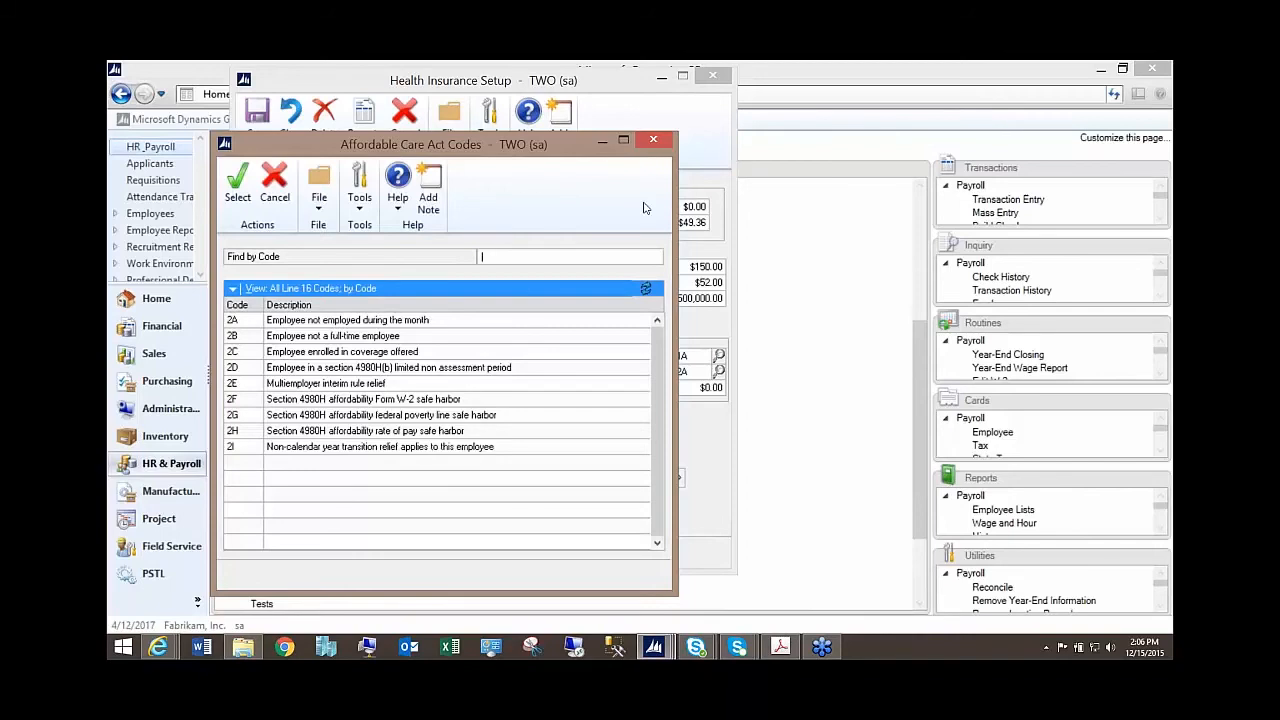
left_click(655, 140)
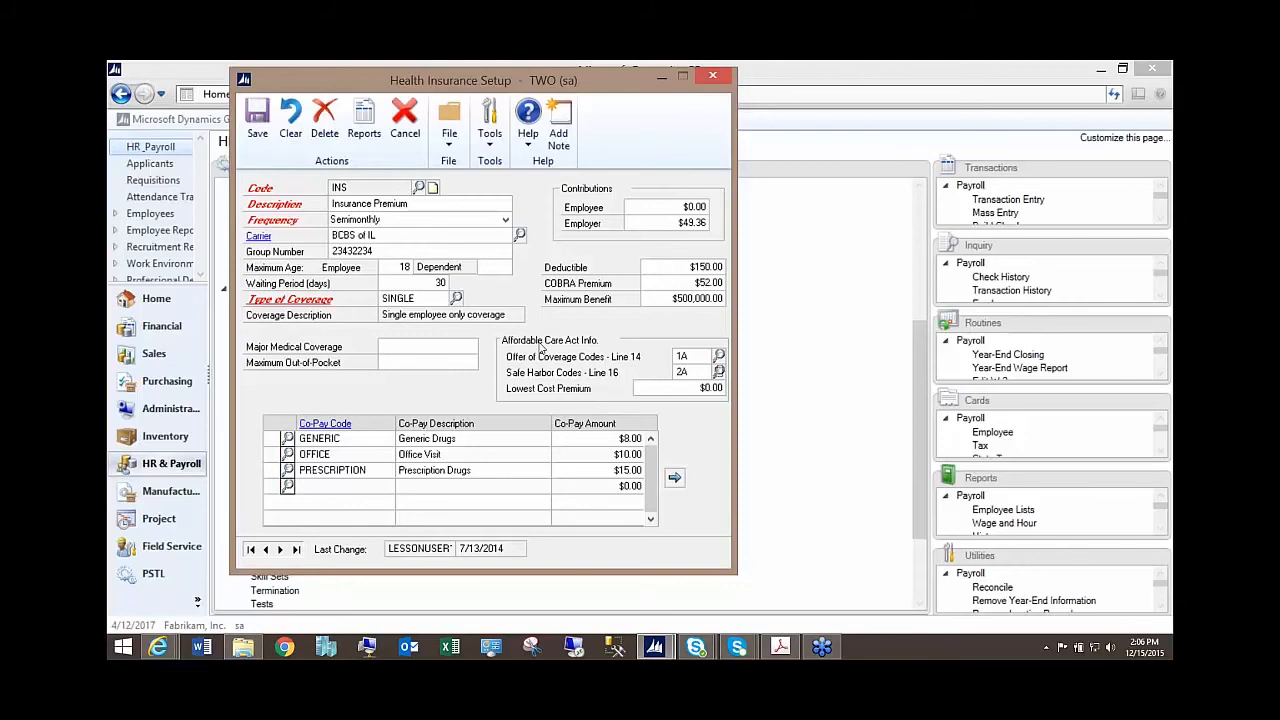
left_click(719, 356)
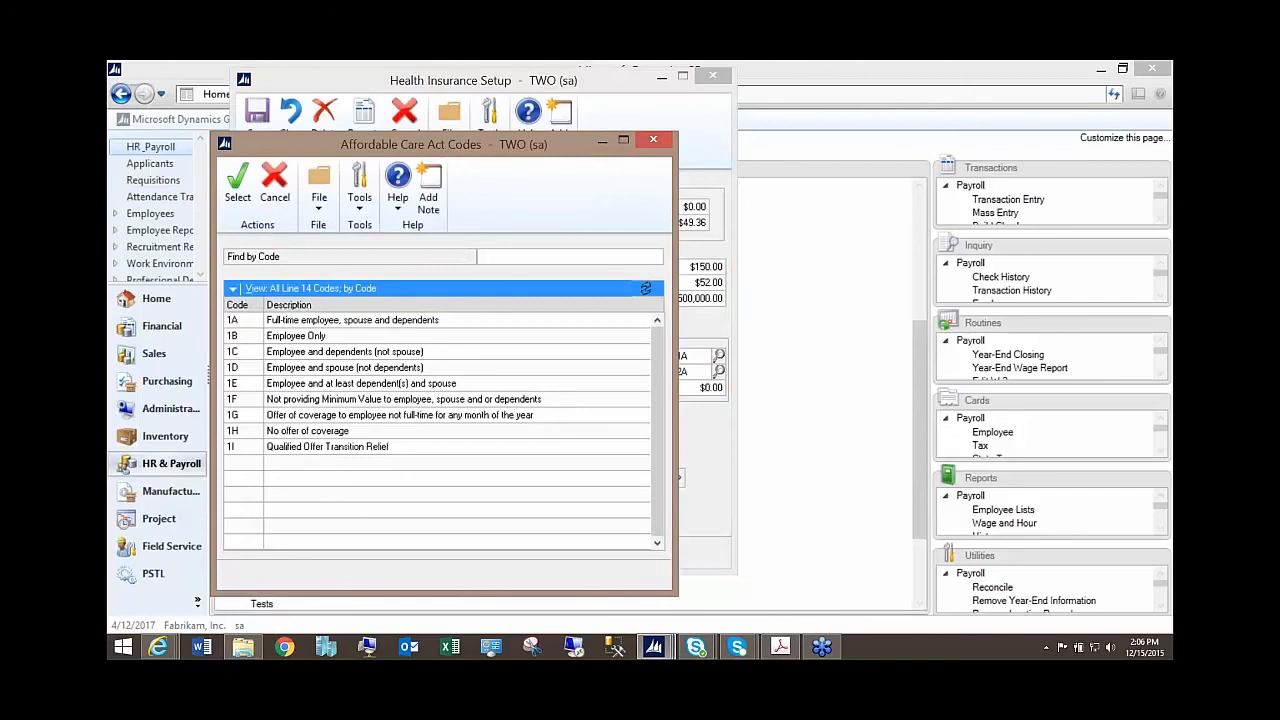
left_click(653, 139)
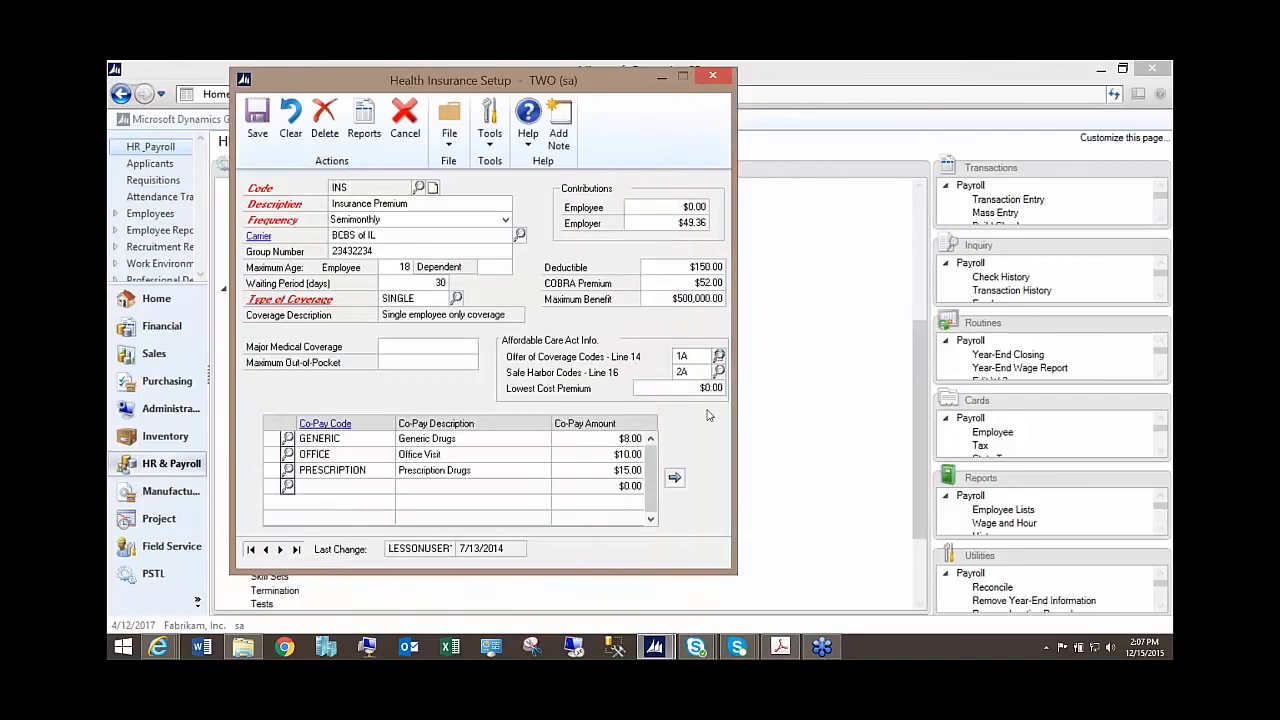
left_click(704, 389)
left_click(713, 77)
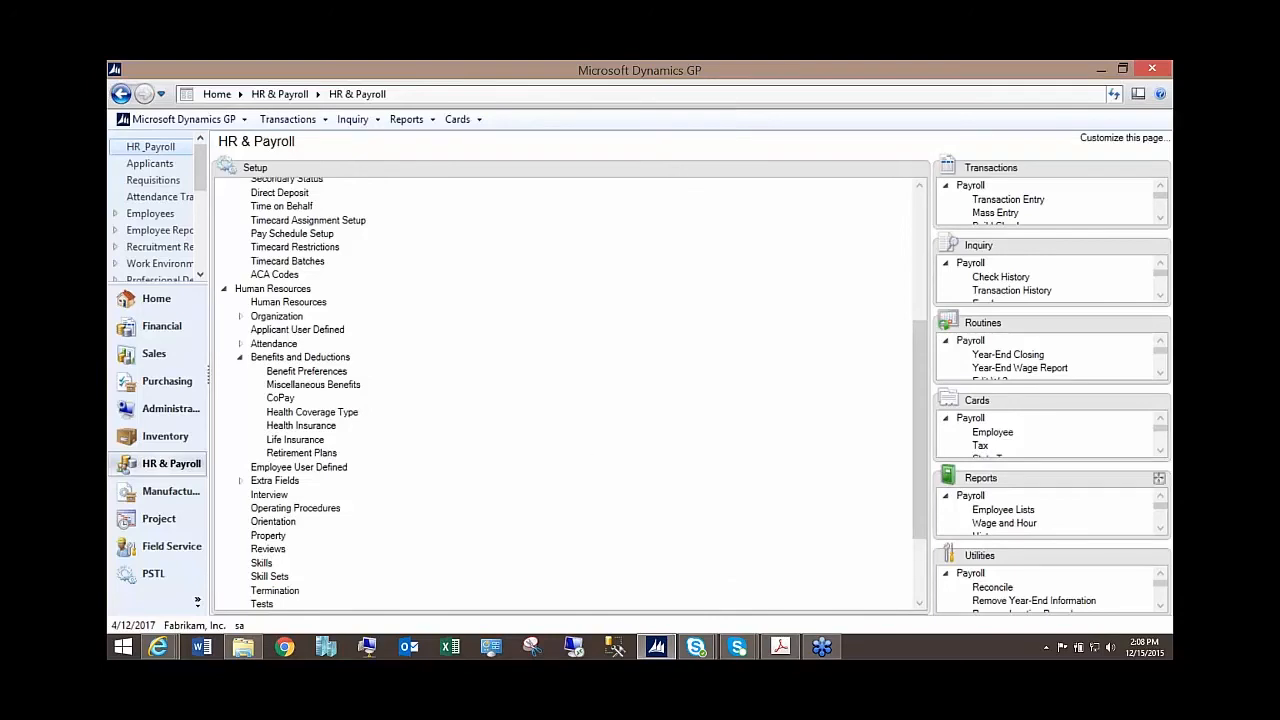
Open the Human Resources employee dependents card, review the first employee's dependents, and close the card.
left_click(1159, 400)
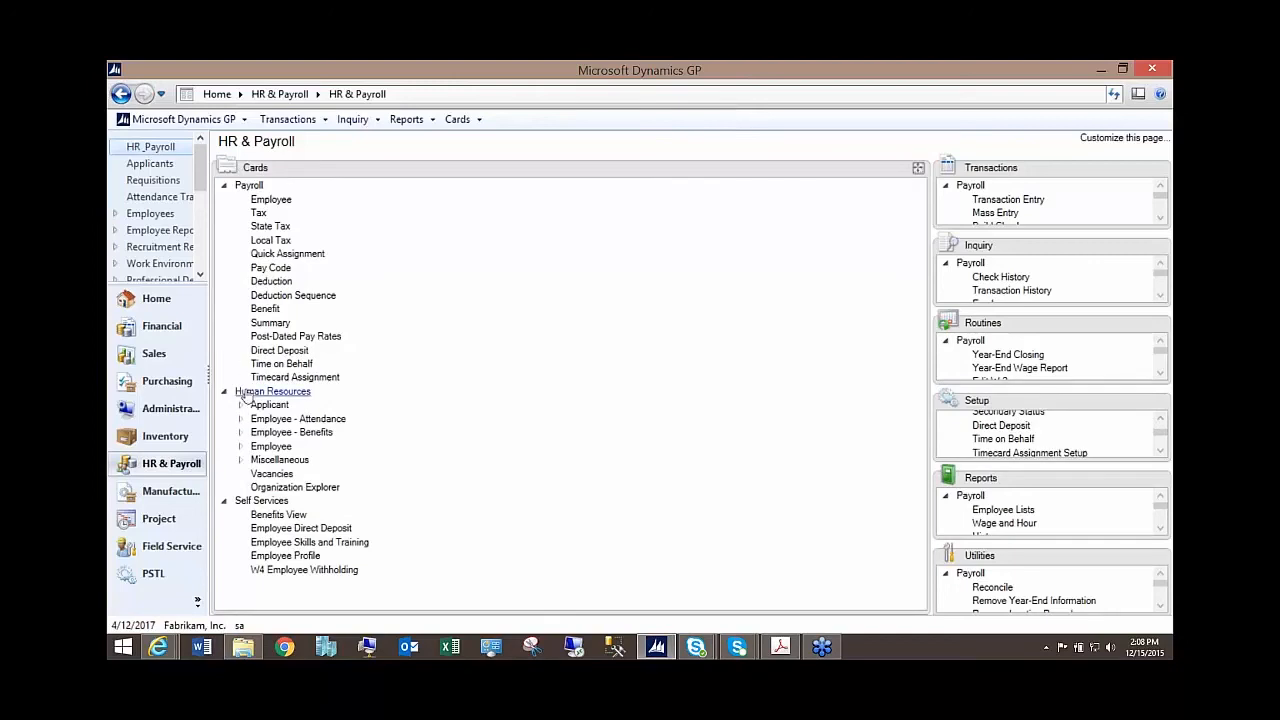
left_click(268, 447)
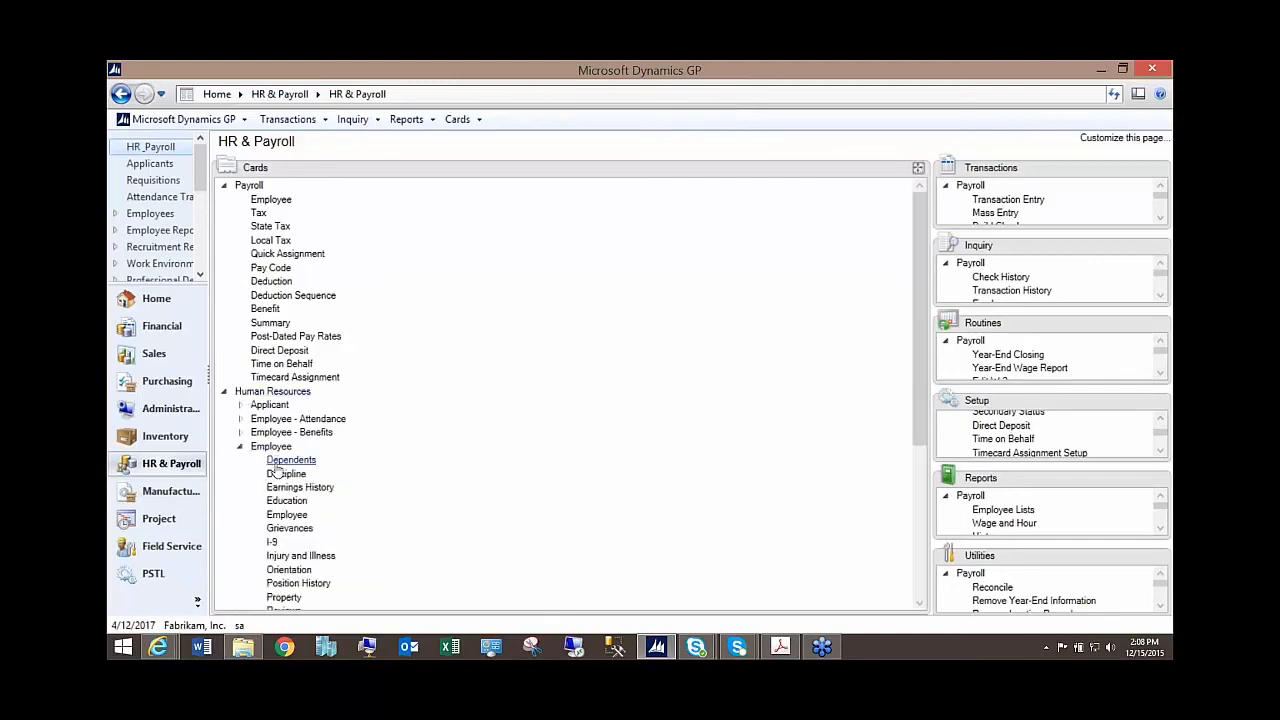
left_click(282, 461)
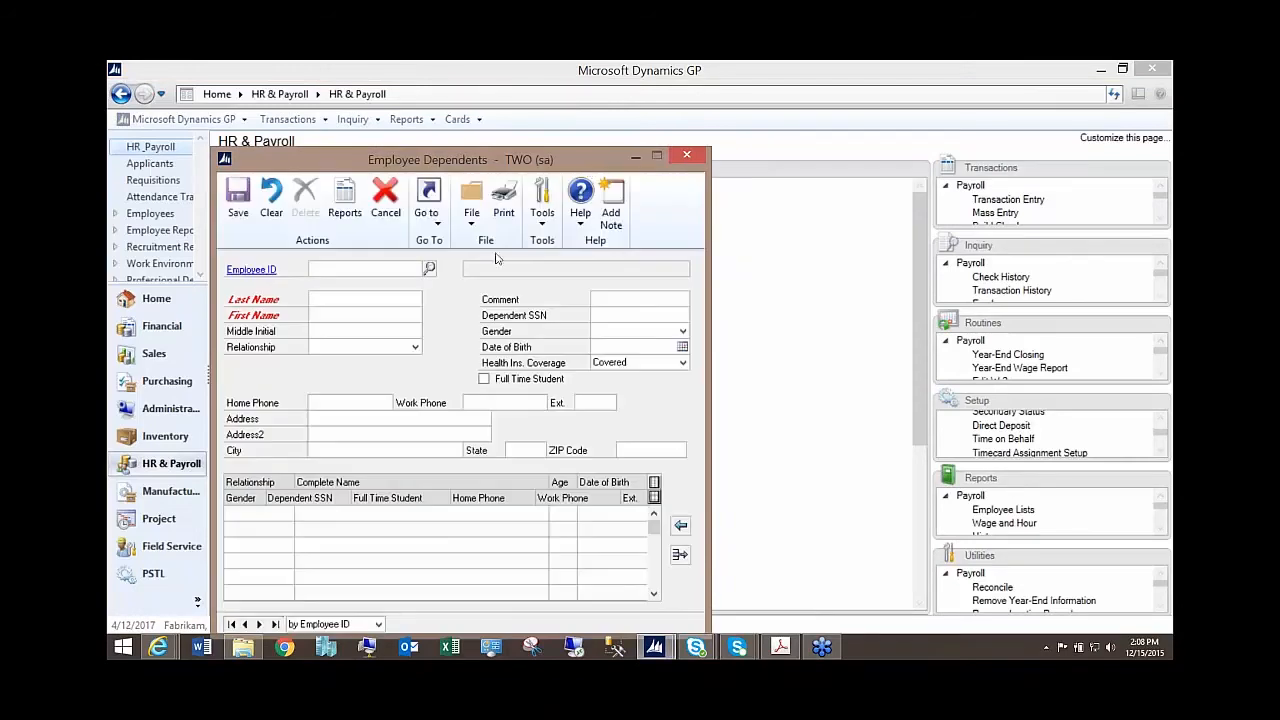
left_click_drag(591, 159, 572, 82)
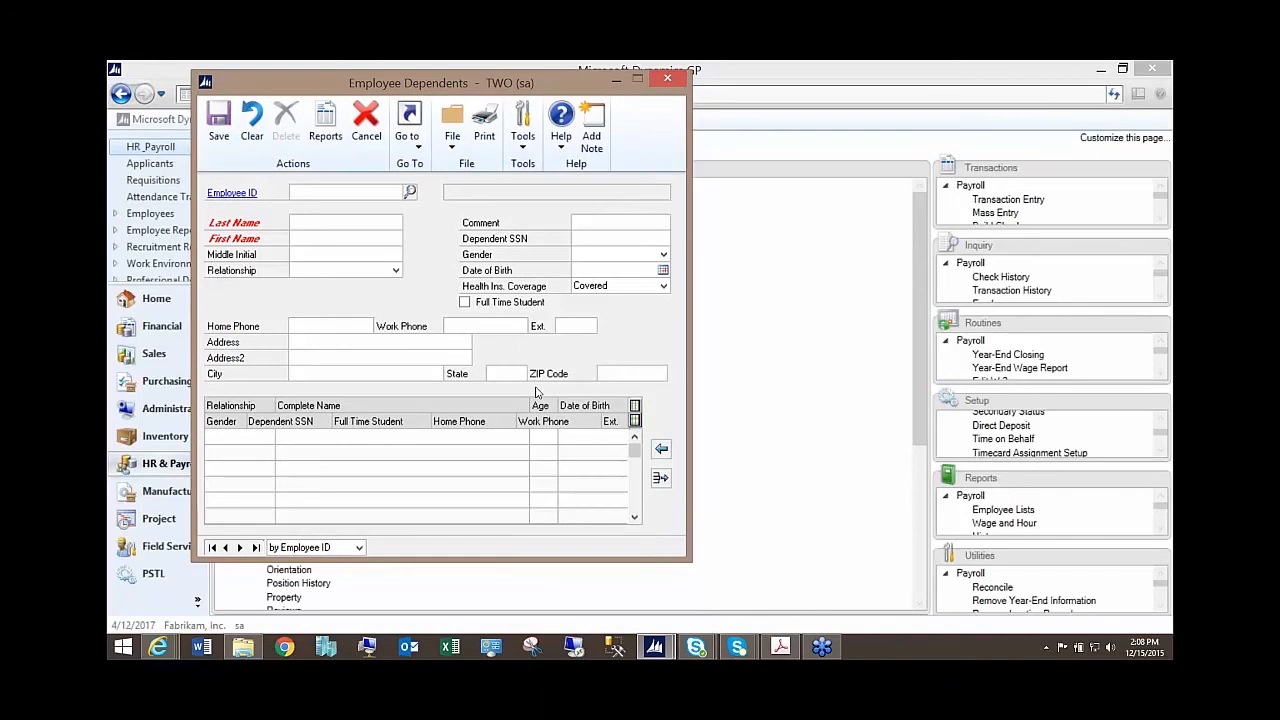
left_click(212, 548)
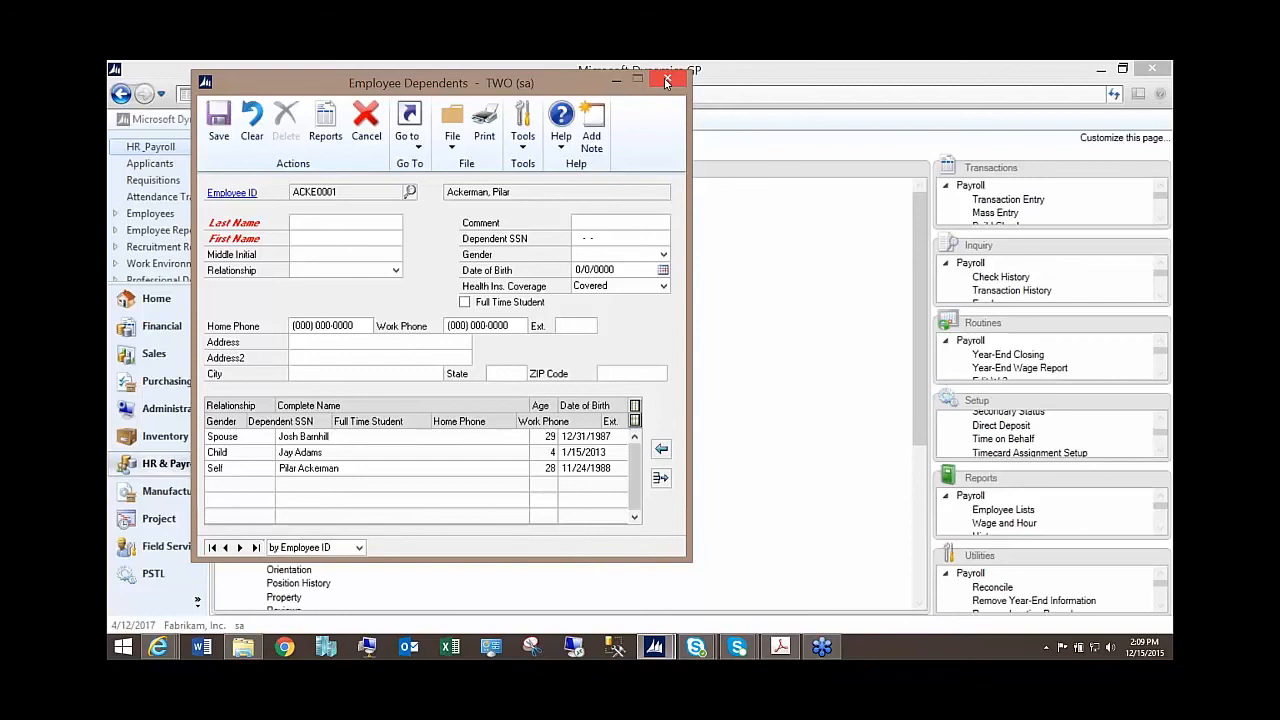
left_click(666, 82)
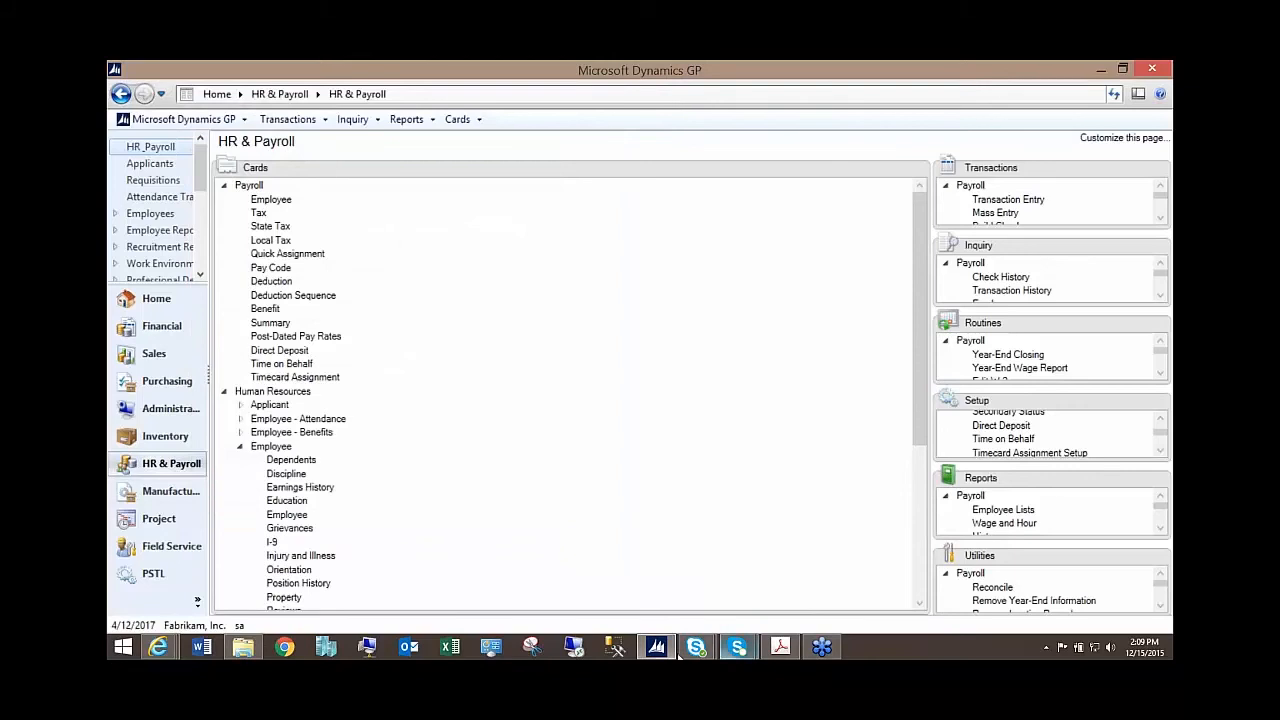
left_click(667, 651)
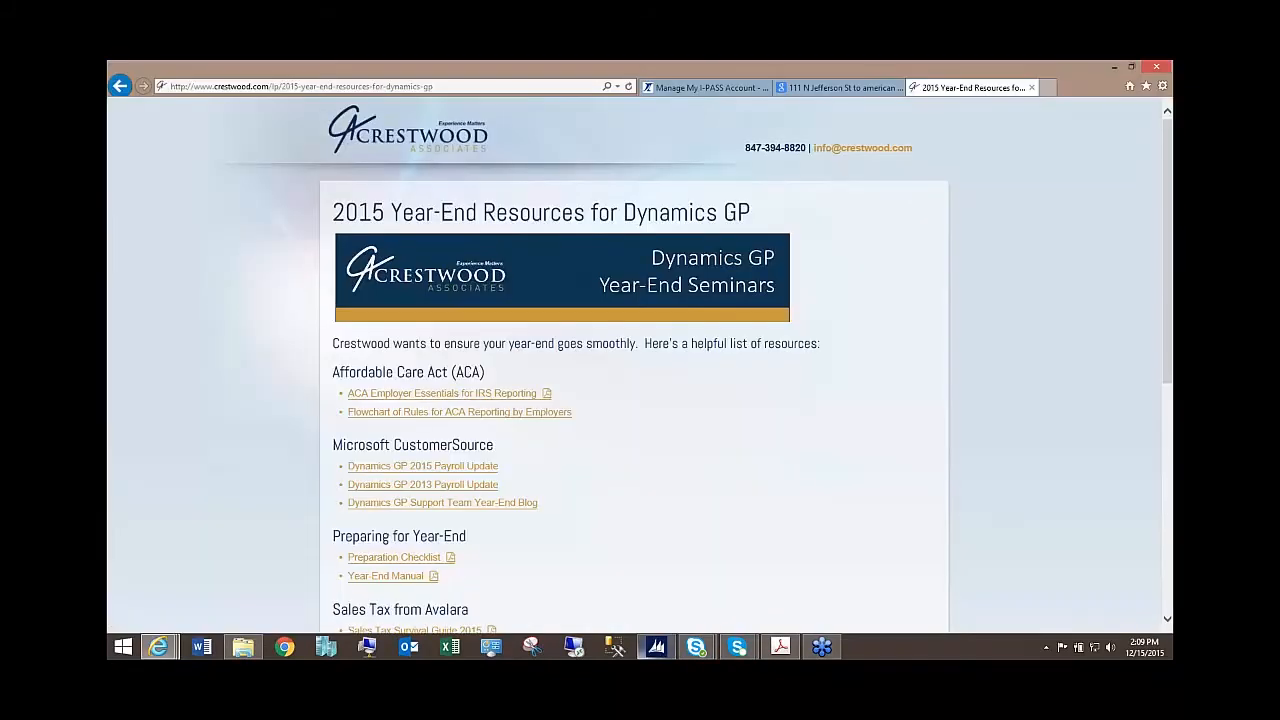
left_click(657, 650)
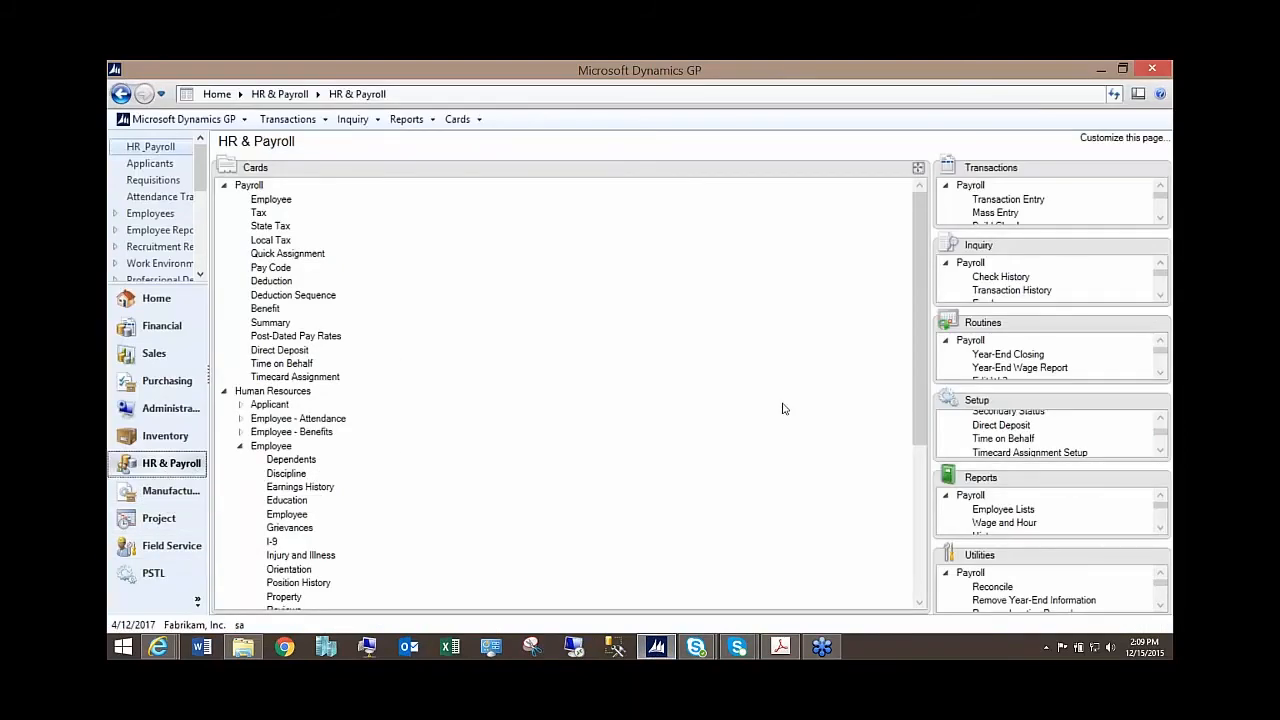
Open the first employee's record in the Edit W-2s routine, view its 1095-C covered individuals, and close the dependents window.
left_click(918, 167)
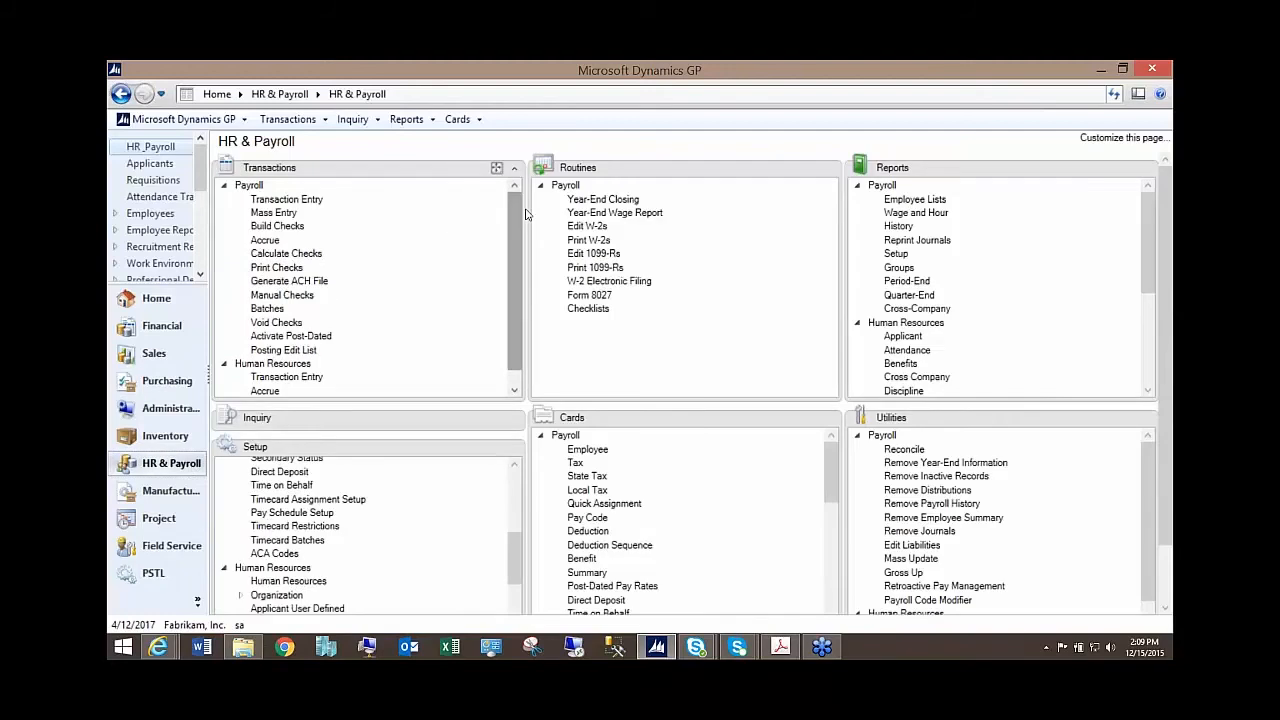
left_click(591, 227)
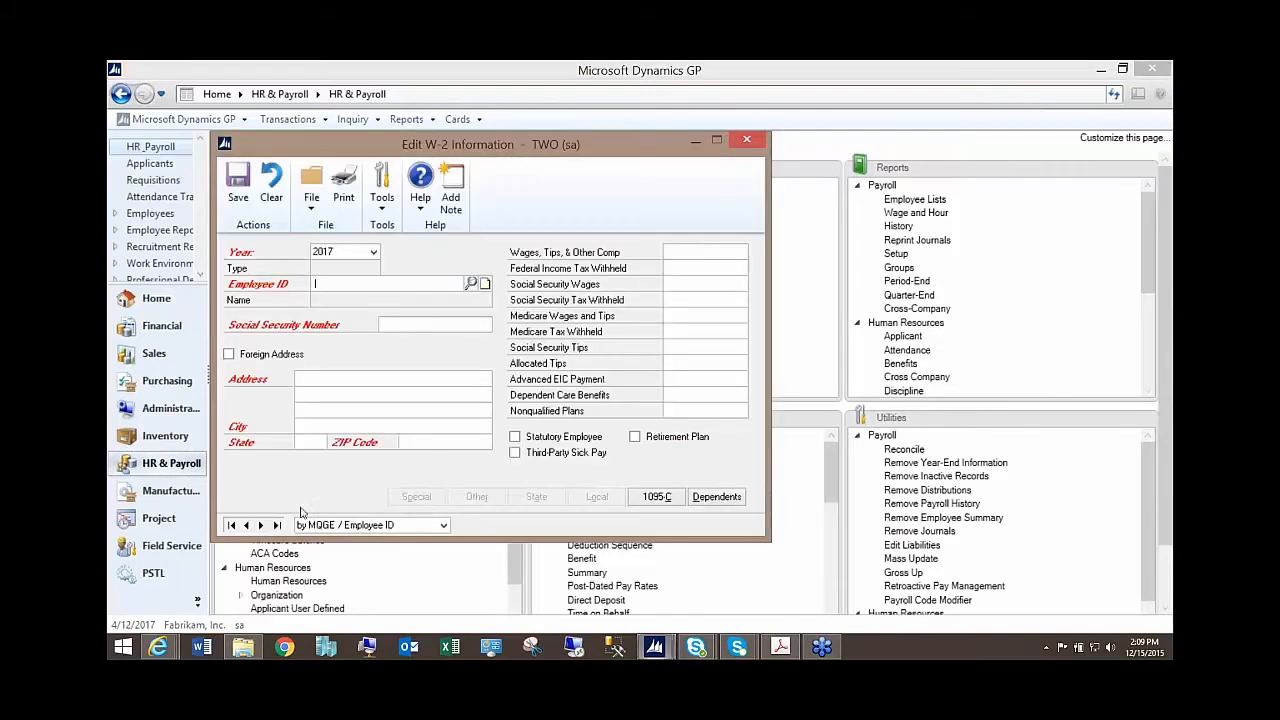
left_click(230, 525)
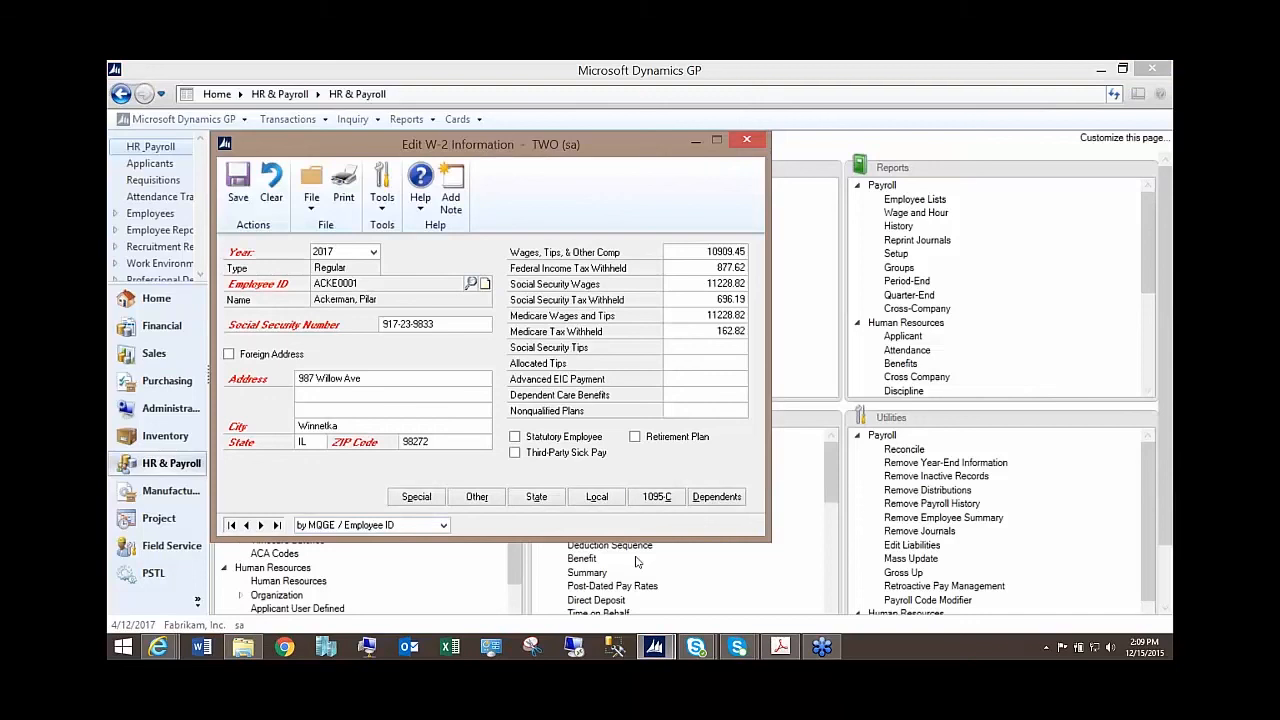
left_click(714, 502)
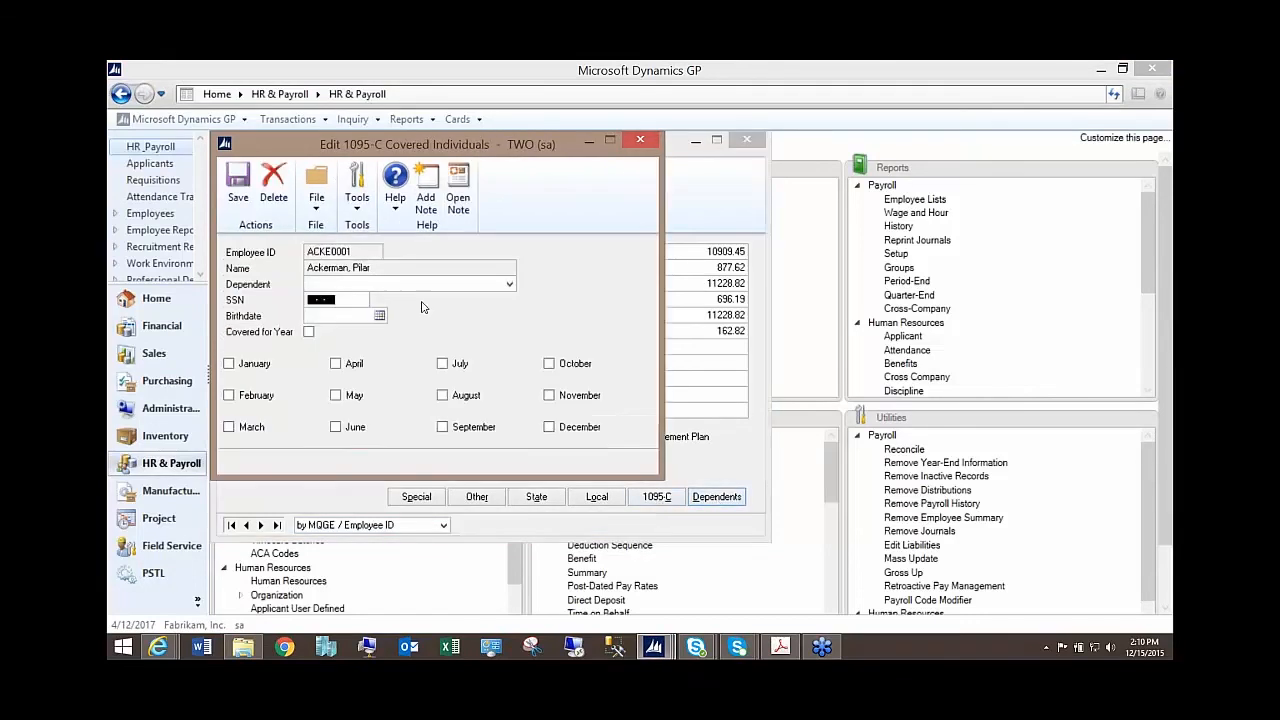
left_click(638, 140)
Open the employee's 1095-C information, review January's coverage offer, employee share and Section 4980H codes, and close both editing windows.
left_click(657, 500)
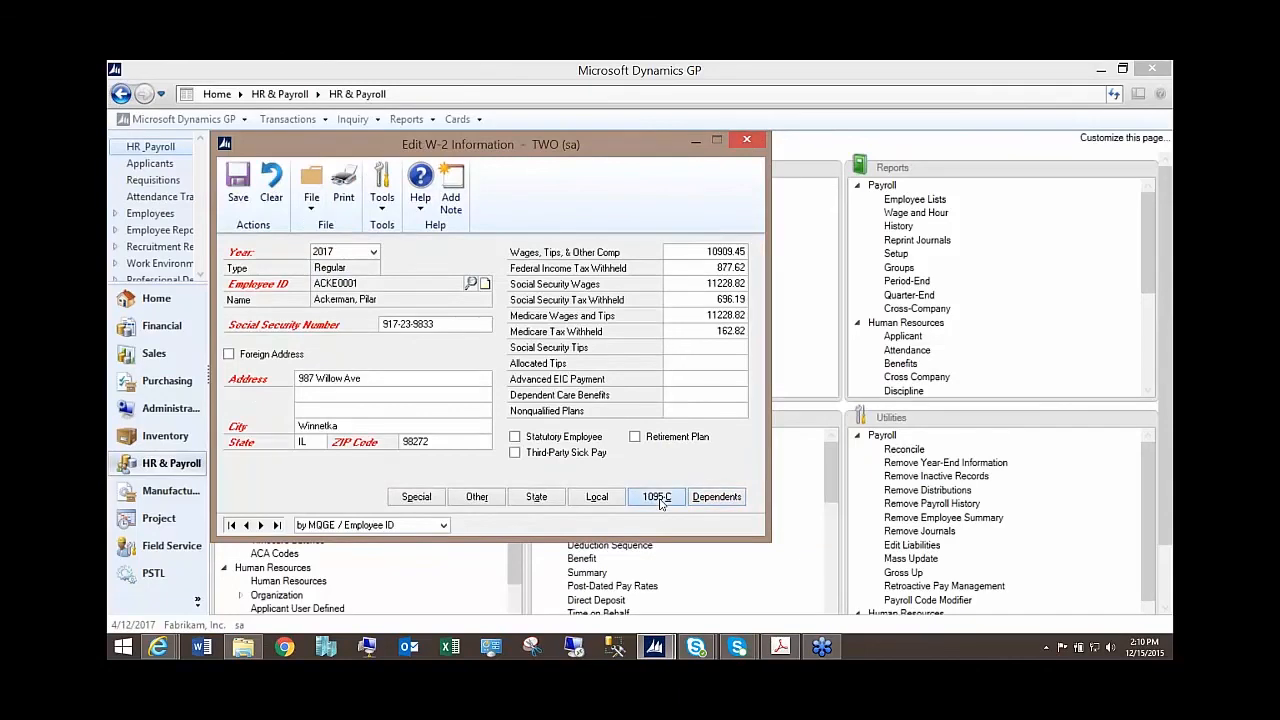
left_click_drag(463, 148, 552, 124)
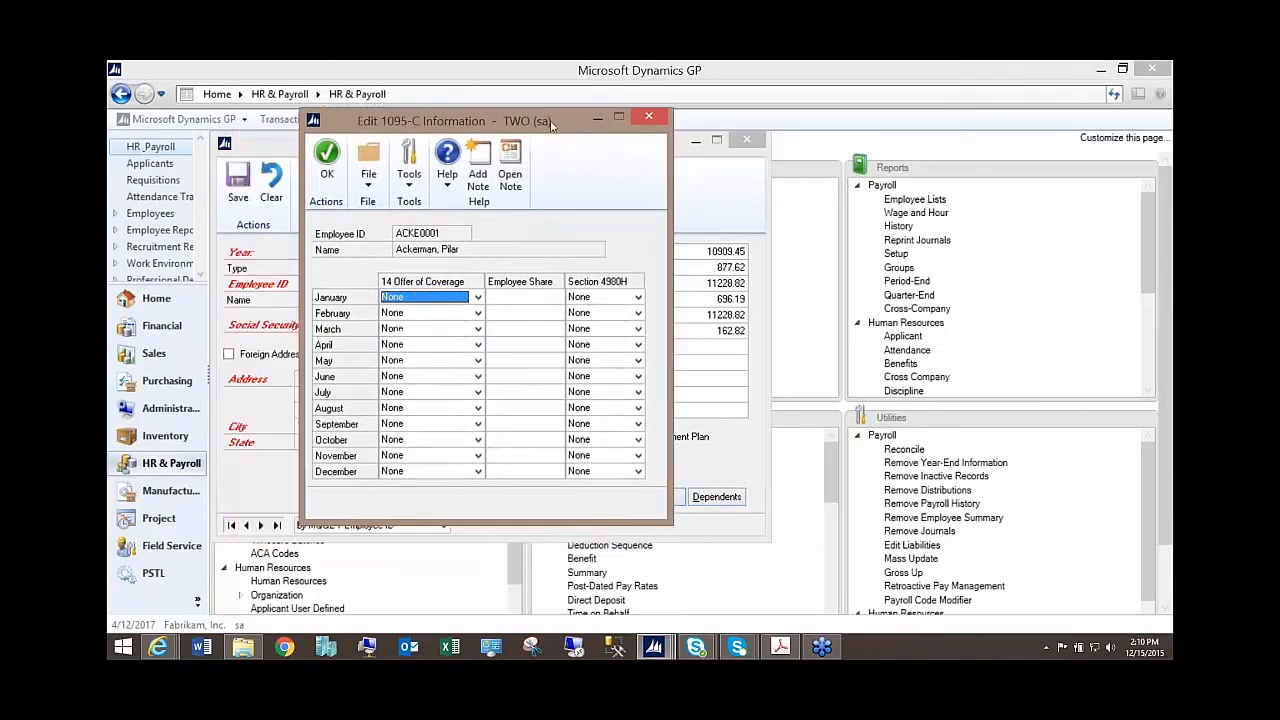
left_click(478, 298)
left_click(478, 298)
left_click(533, 296)
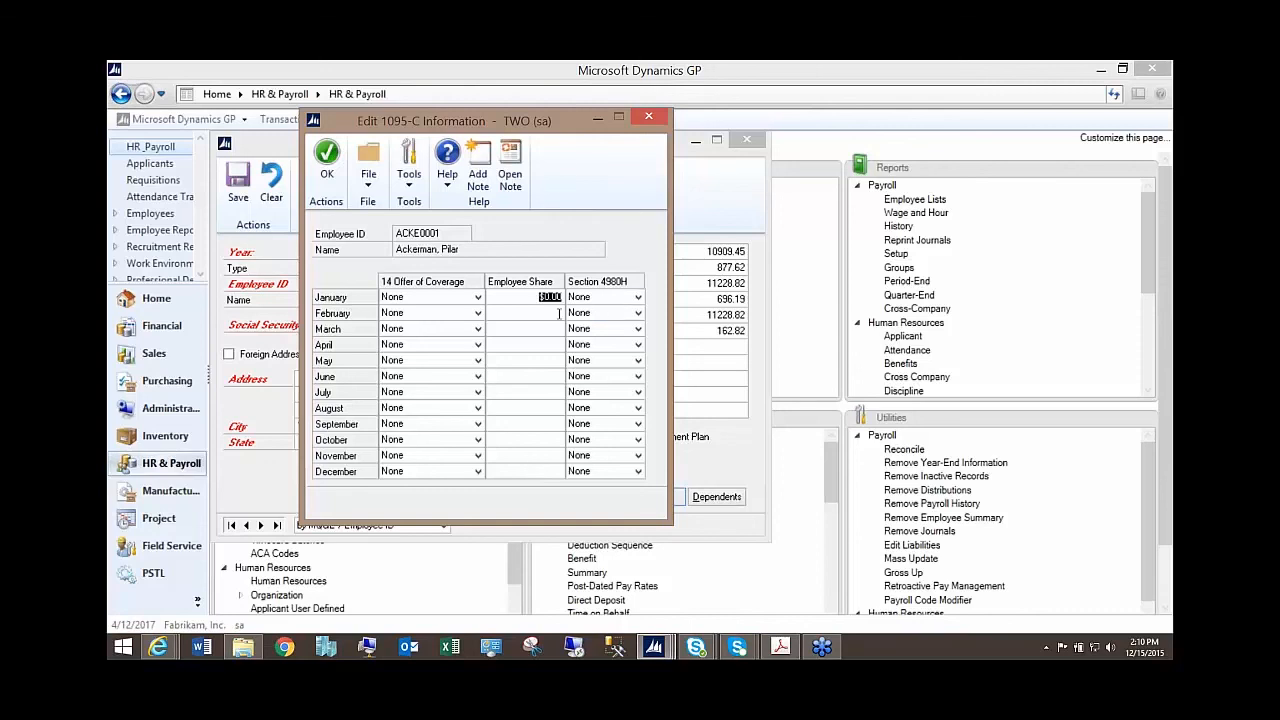
left_click(638, 298)
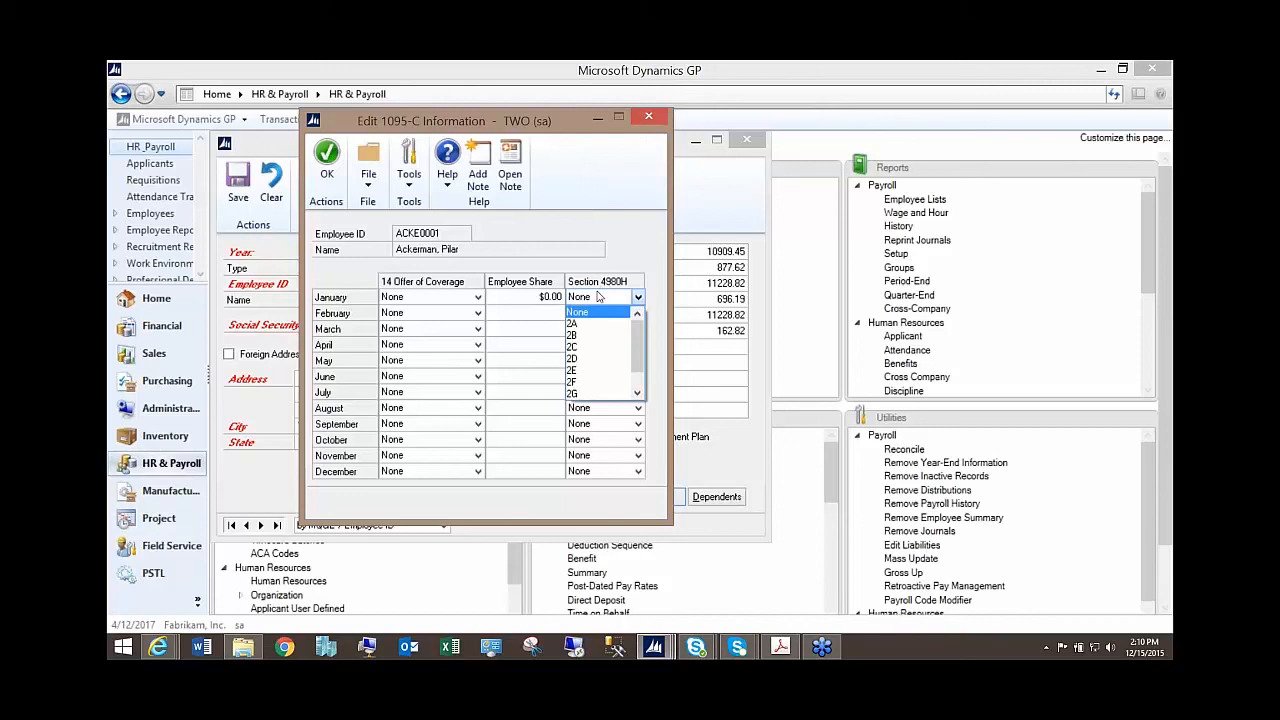
left_click(596, 298)
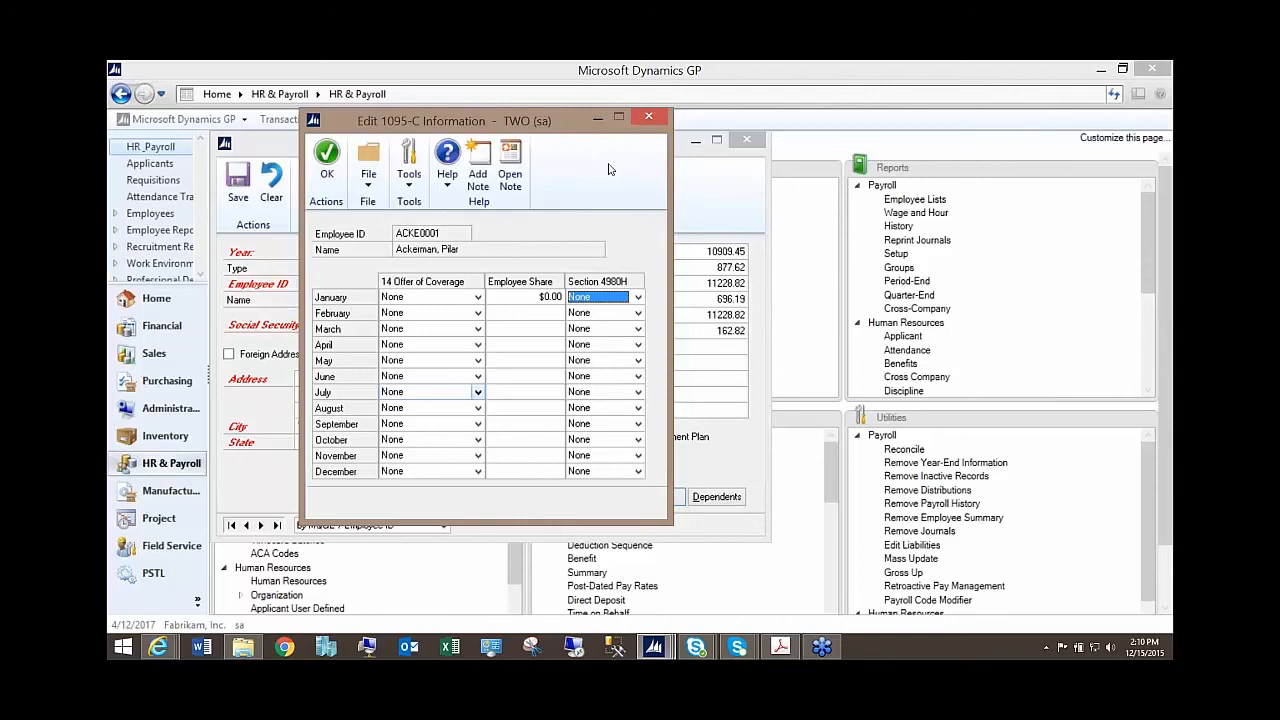
left_click(646, 119)
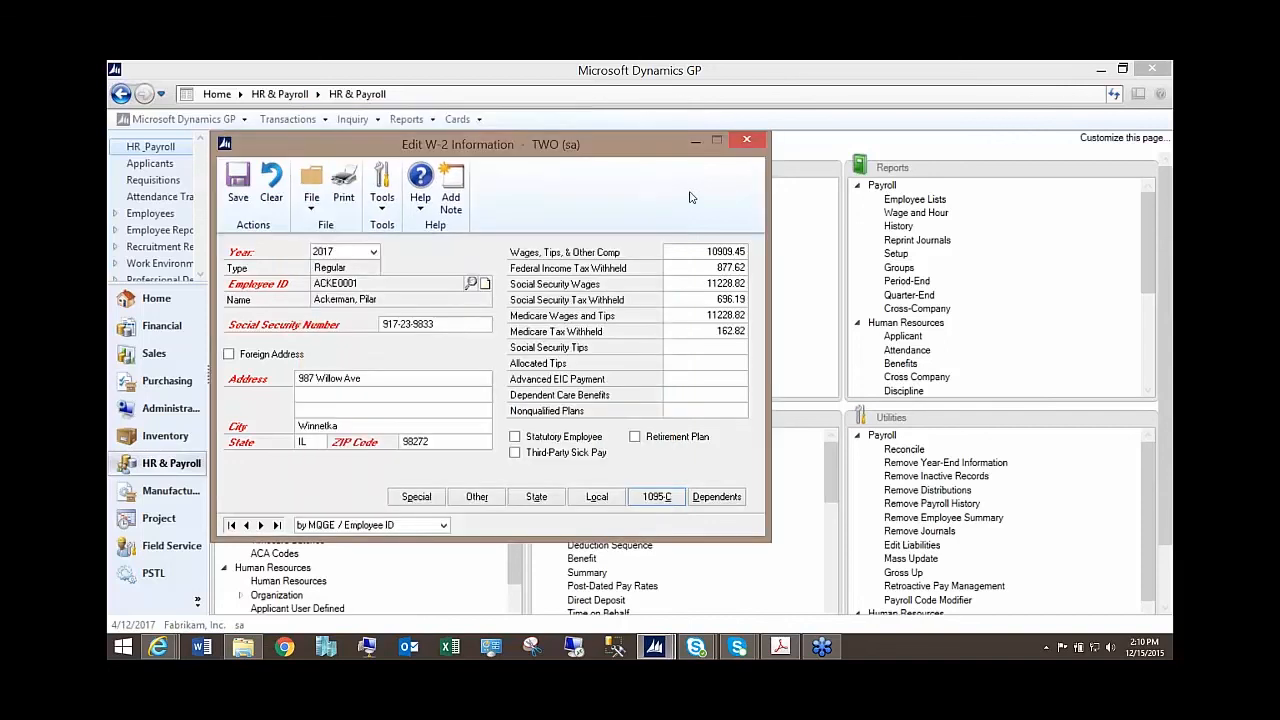
left_click(746, 142)
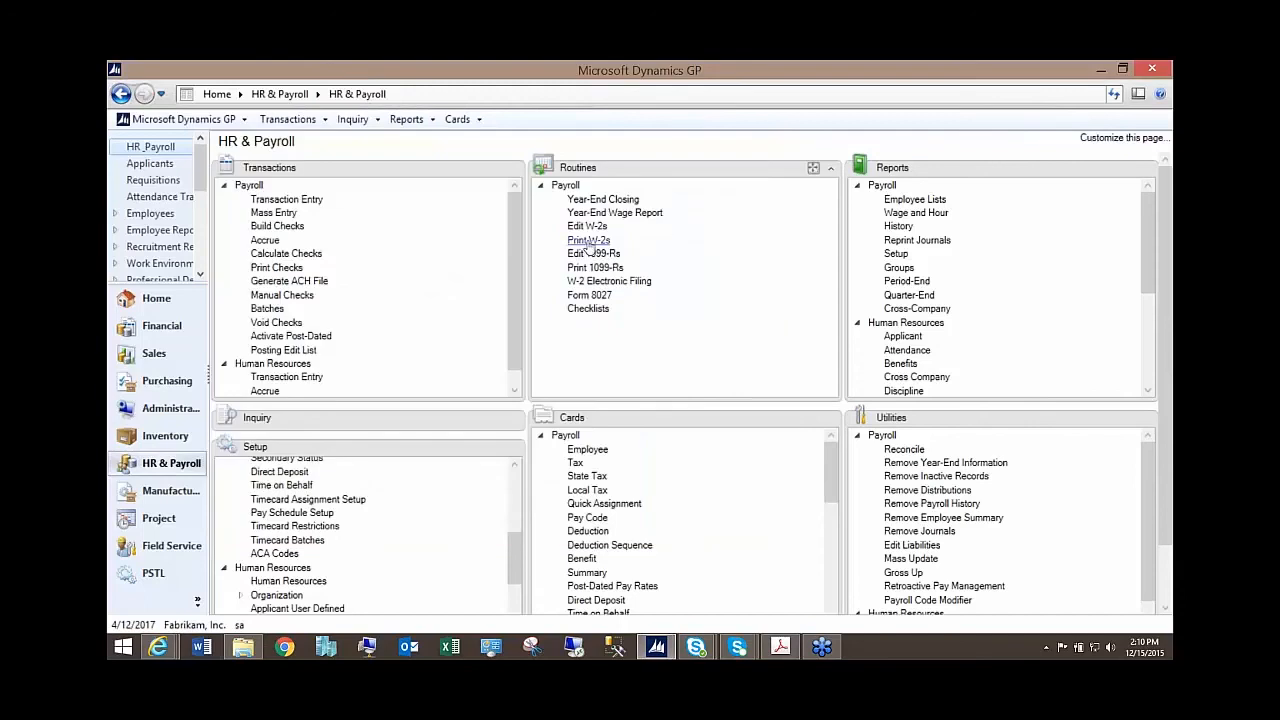
Print the 2017 1095-C forms for all regular employees to the screen from the Print W-2s routine.
left_click(587, 241)
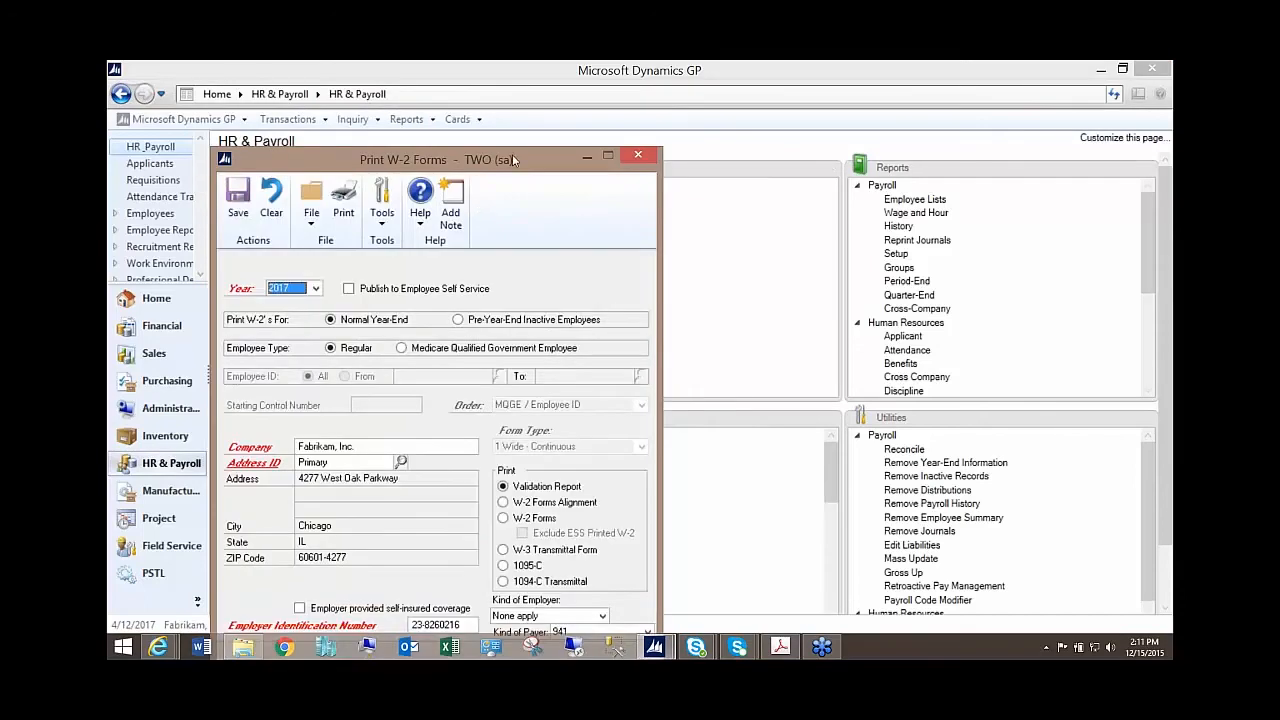
left_click_drag(512, 154, 566, 84)
left_click(556, 497)
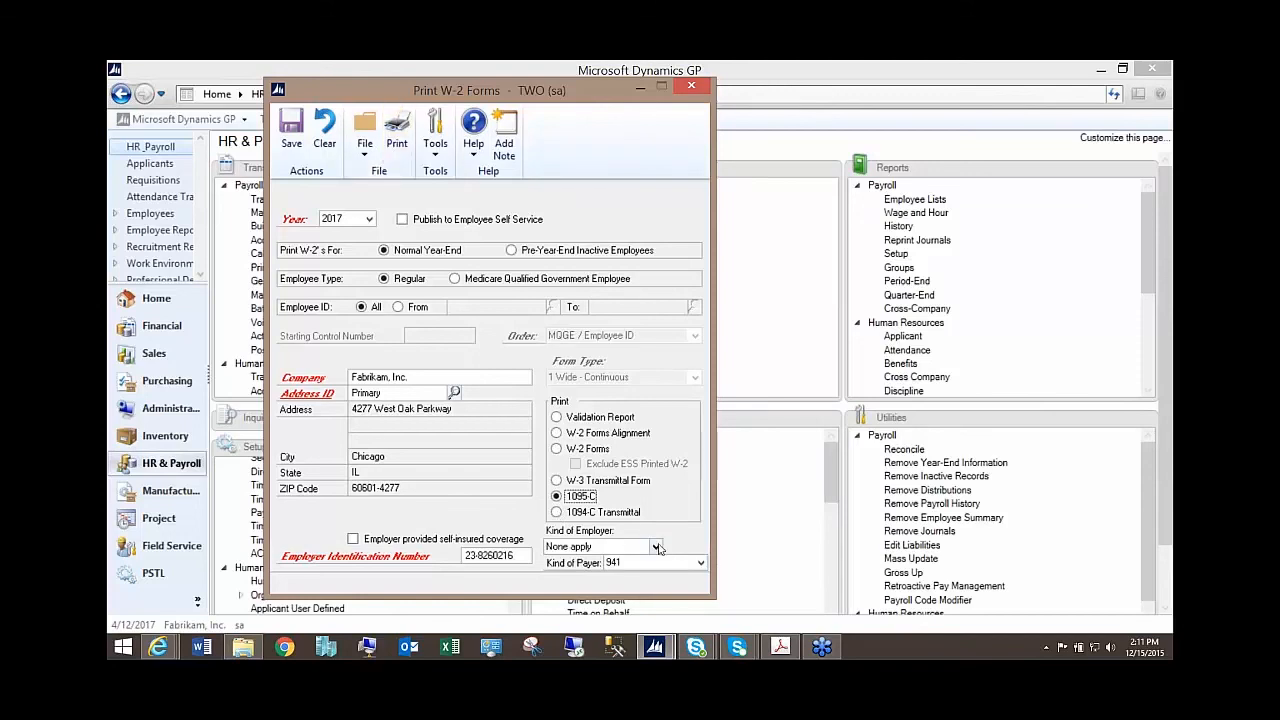
left_click(398, 135)
left_click(490, 366)
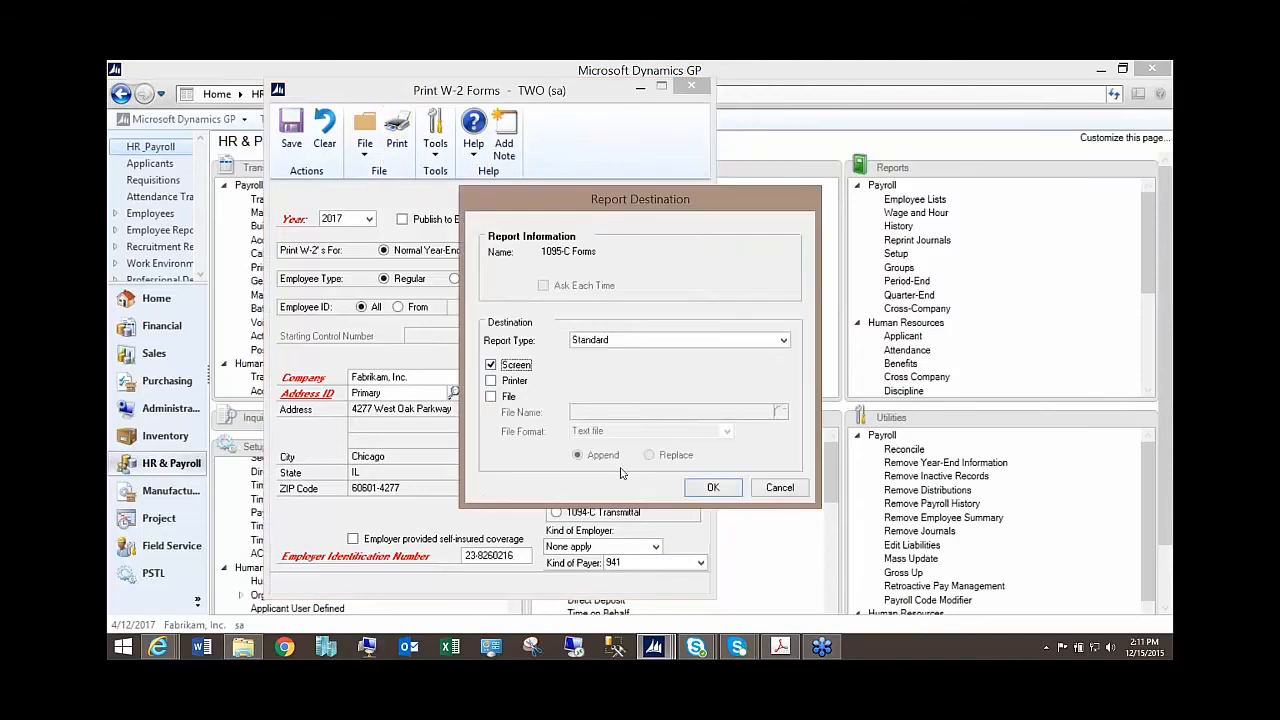
left_click(713, 487)
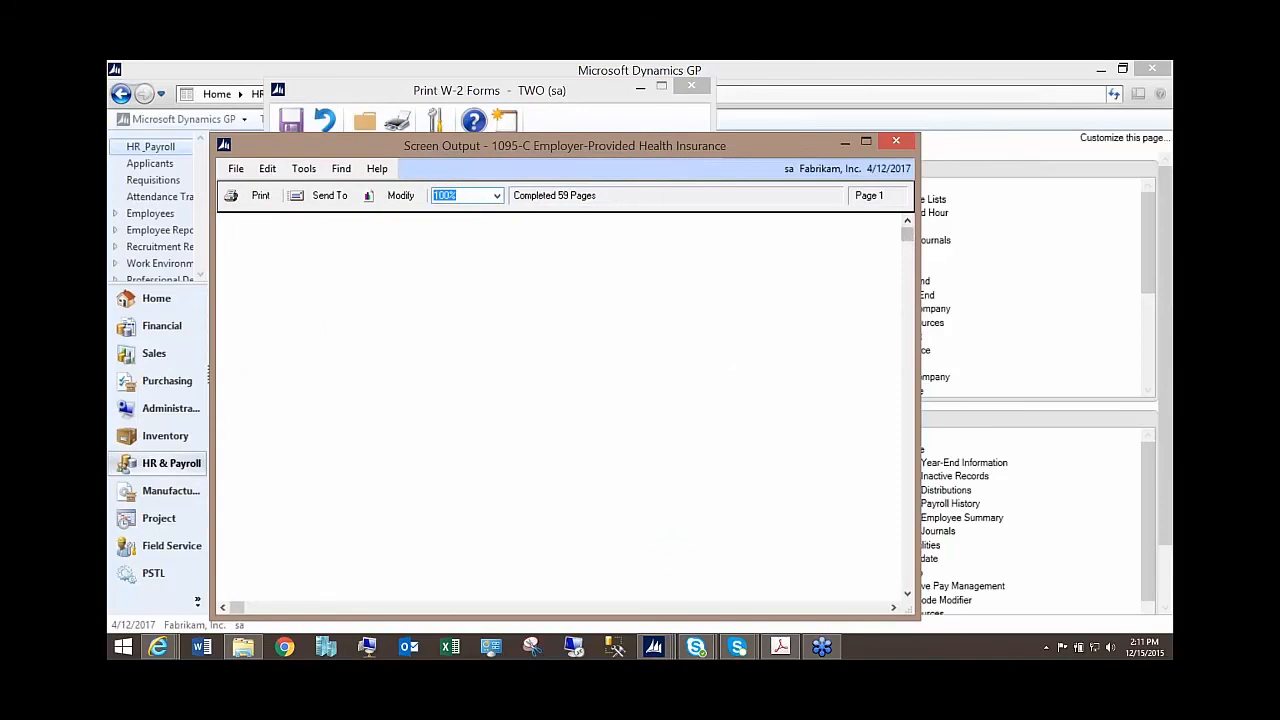
Examine the first employee's 1095-C form in a maximized report view, including the coverage and covered individuals sections, and close the report.
left_click(907, 592)
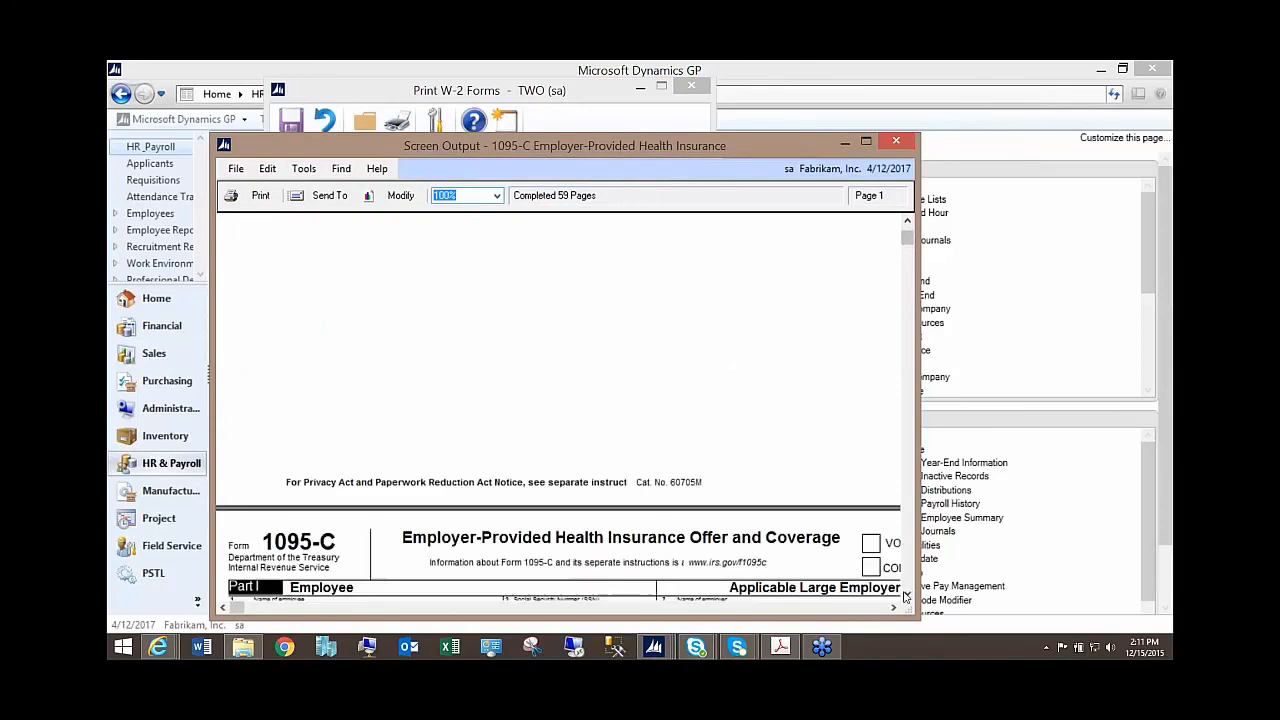
left_click(908, 598)
left_click(908, 598)
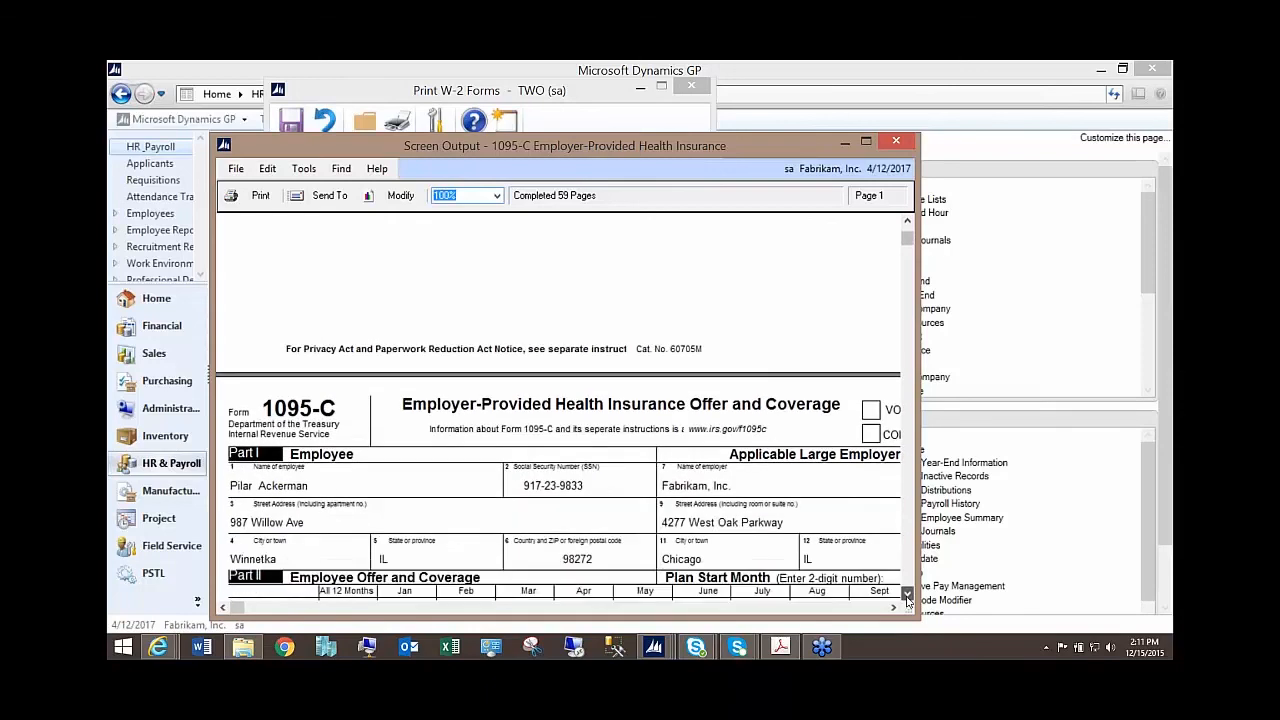
left_click(908, 598)
left_click(908, 598)
left_click(907, 596)
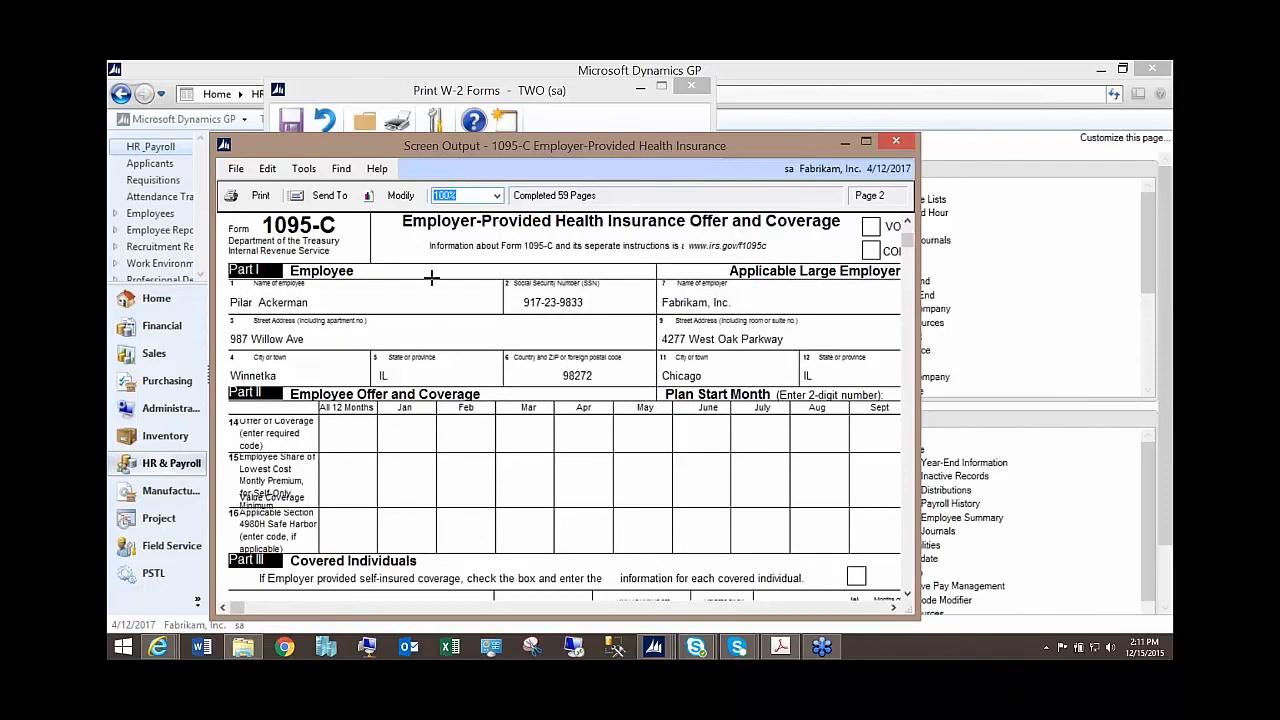
left_click(866, 145)
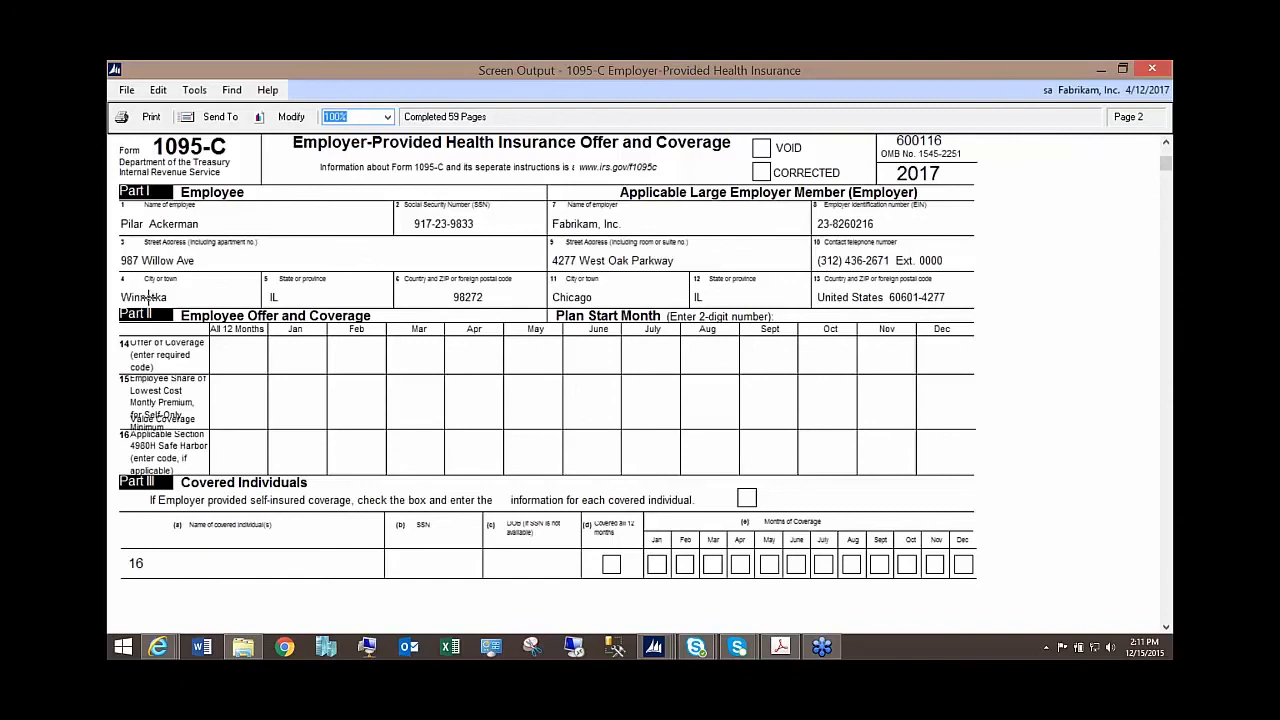
left_click(242, 355)
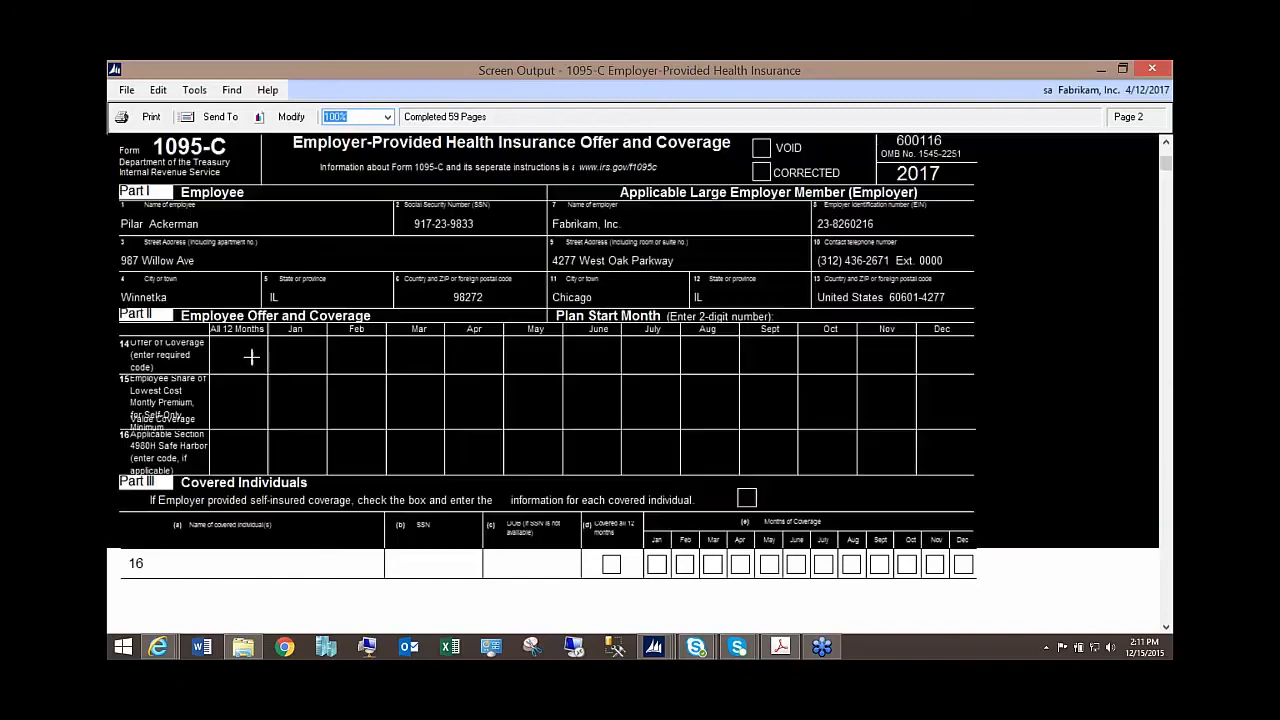
left_click(906, 590)
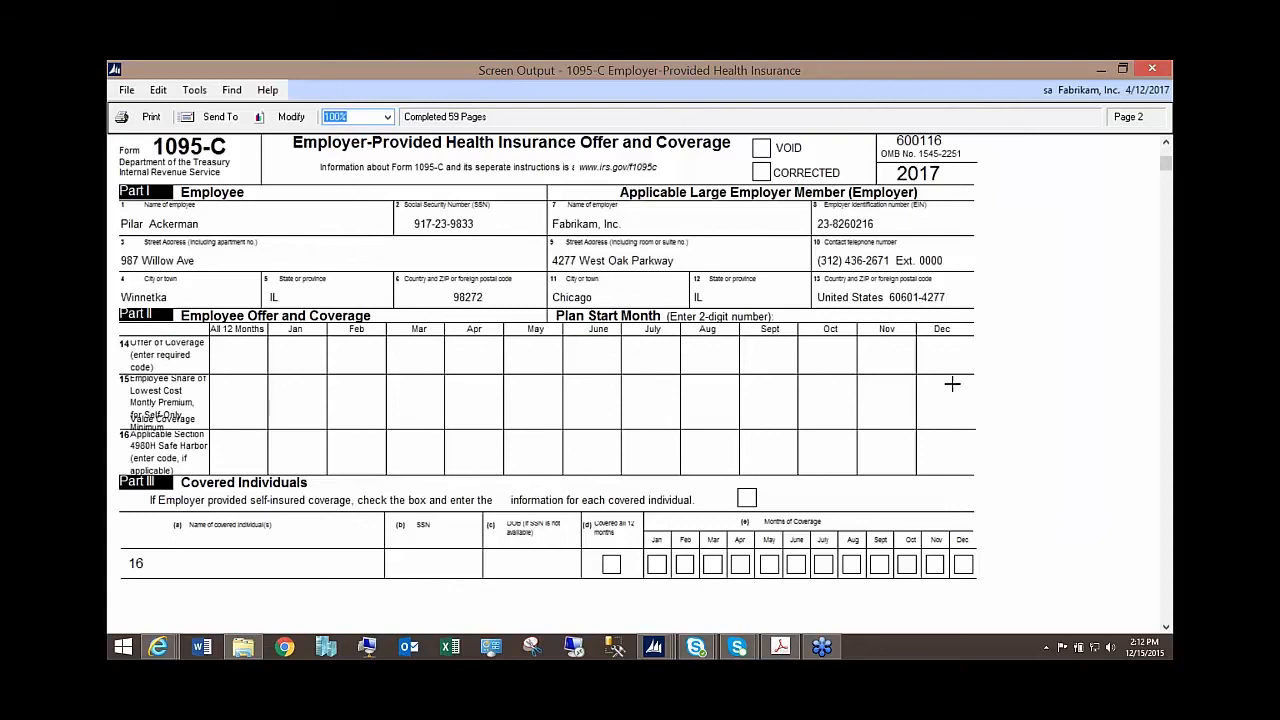
left_click(1152, 69)
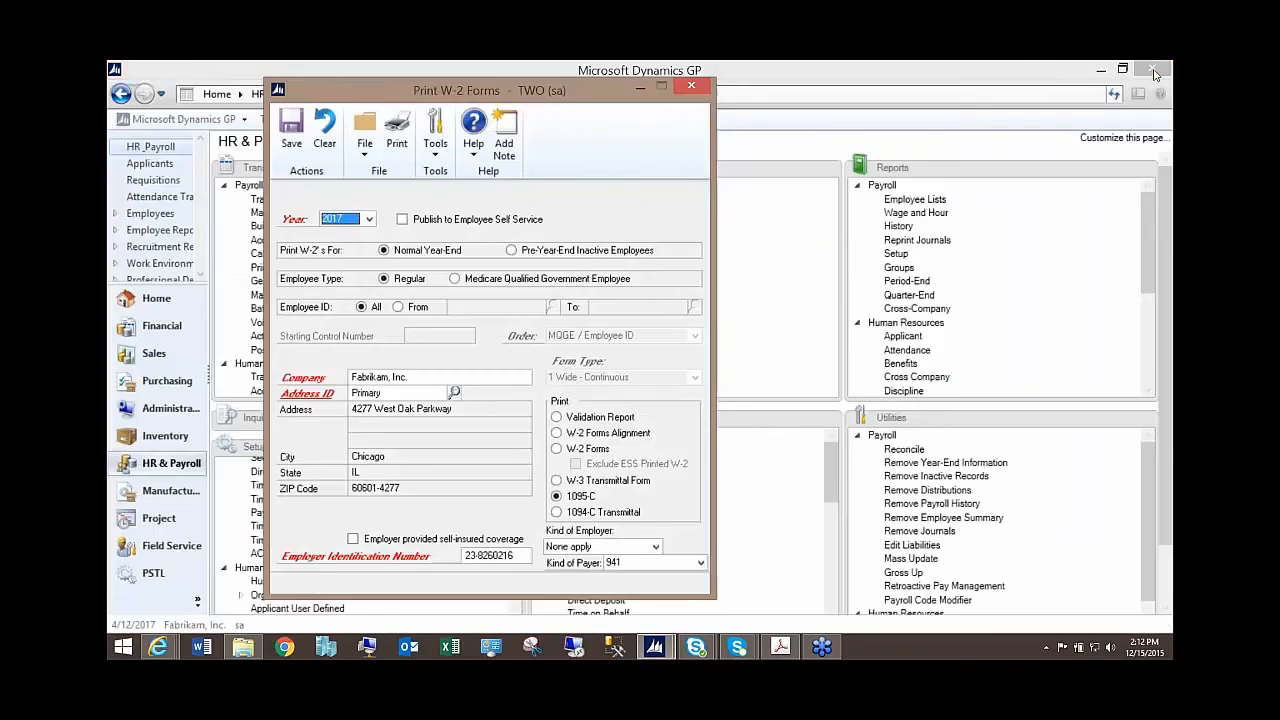
Print the 1094-C Transmittal for 2017 to the screen.
left_click(557, 512)
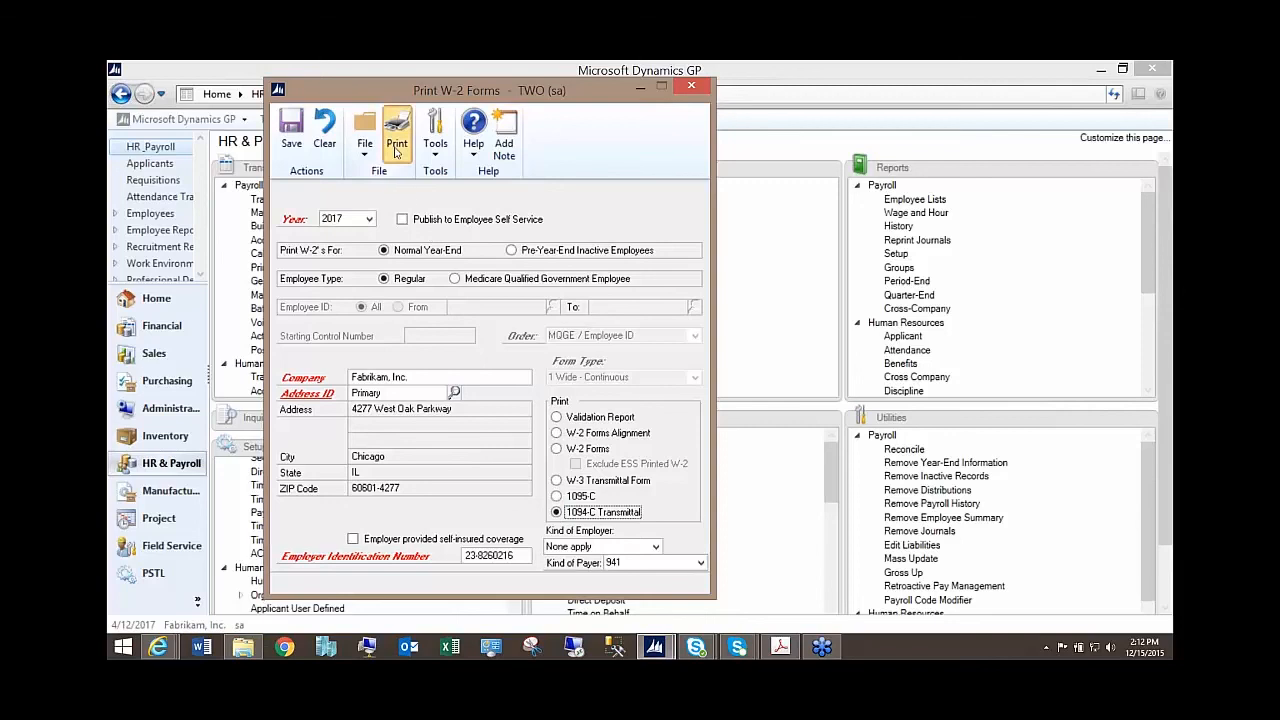
left_click(397, 150)
left_click(491, 364)
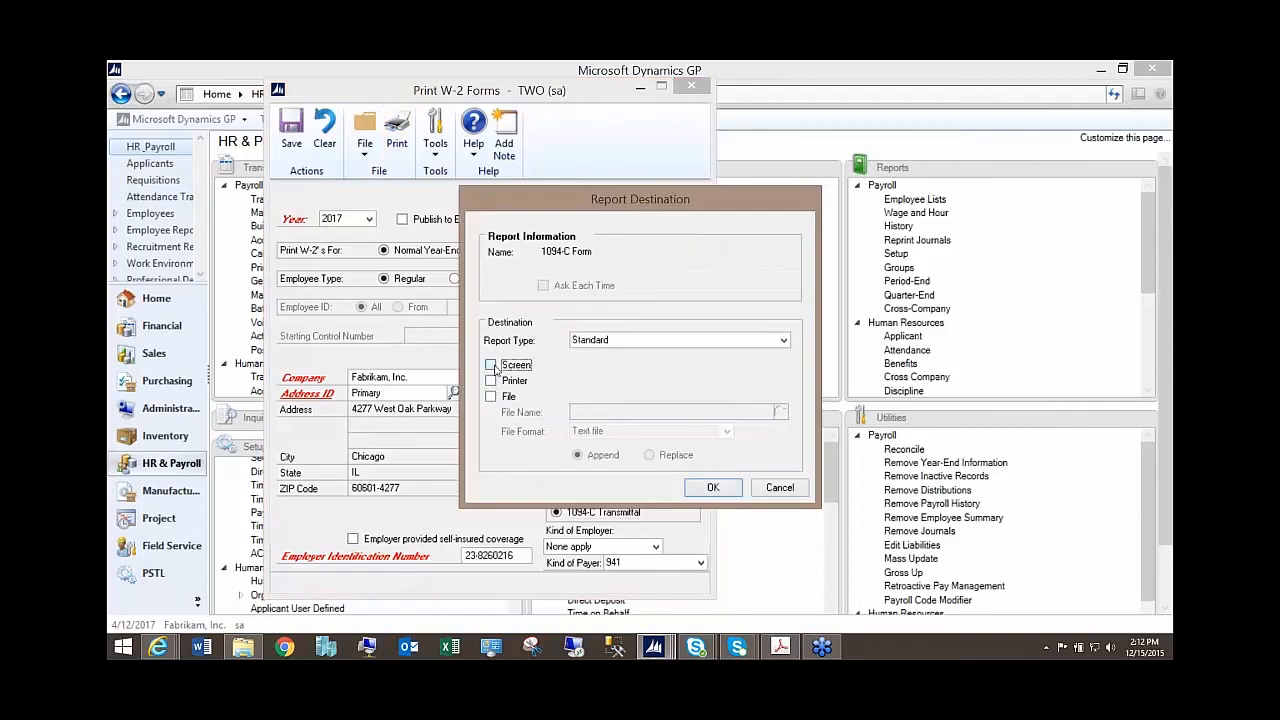
left_click(722, 489)
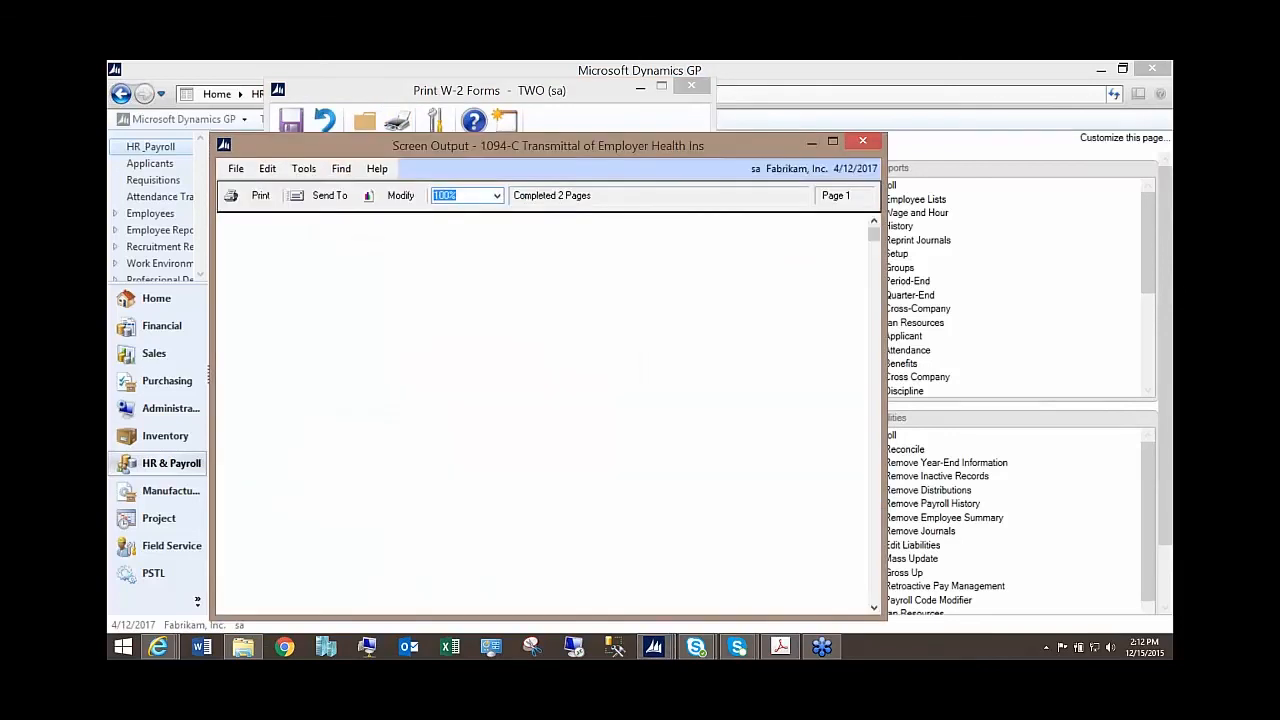
Review the 1094-C form's employer details and ALE member information, and close the report and the Print W-2 Forms window.
left_click(874, 598)
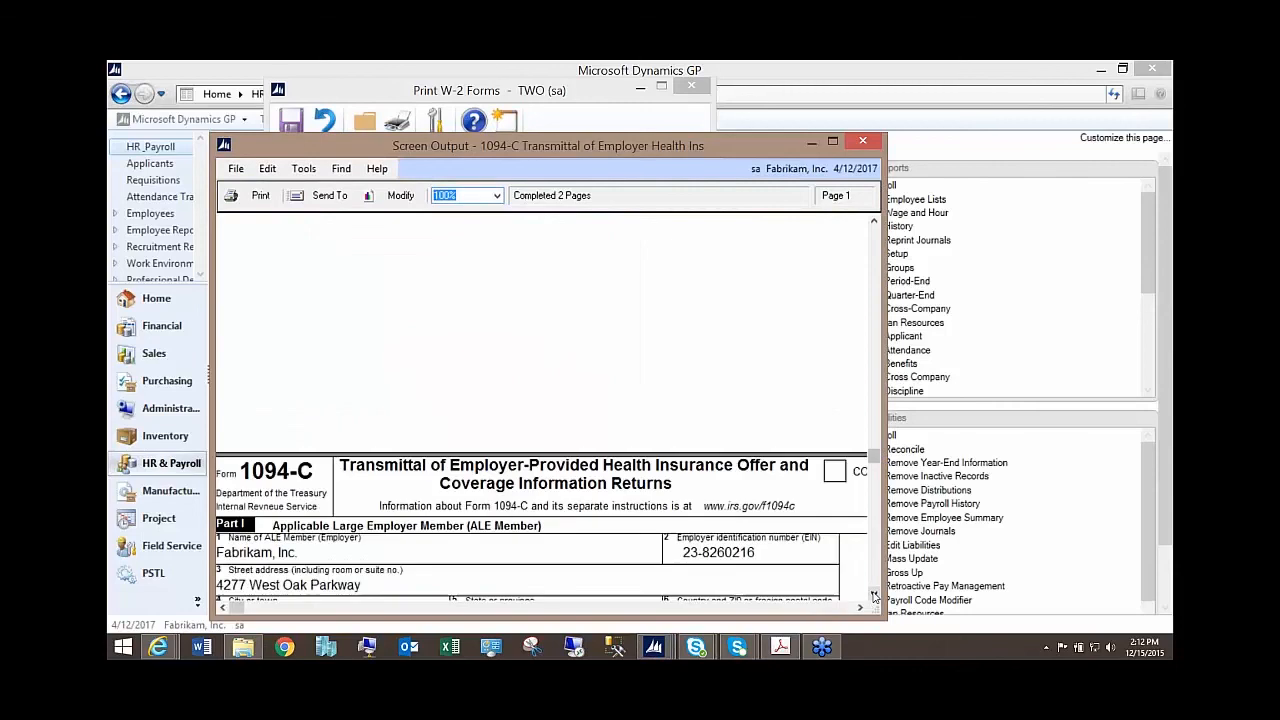
left_click(874, 598)
left_click(874, 598)
left_click(874, 596)
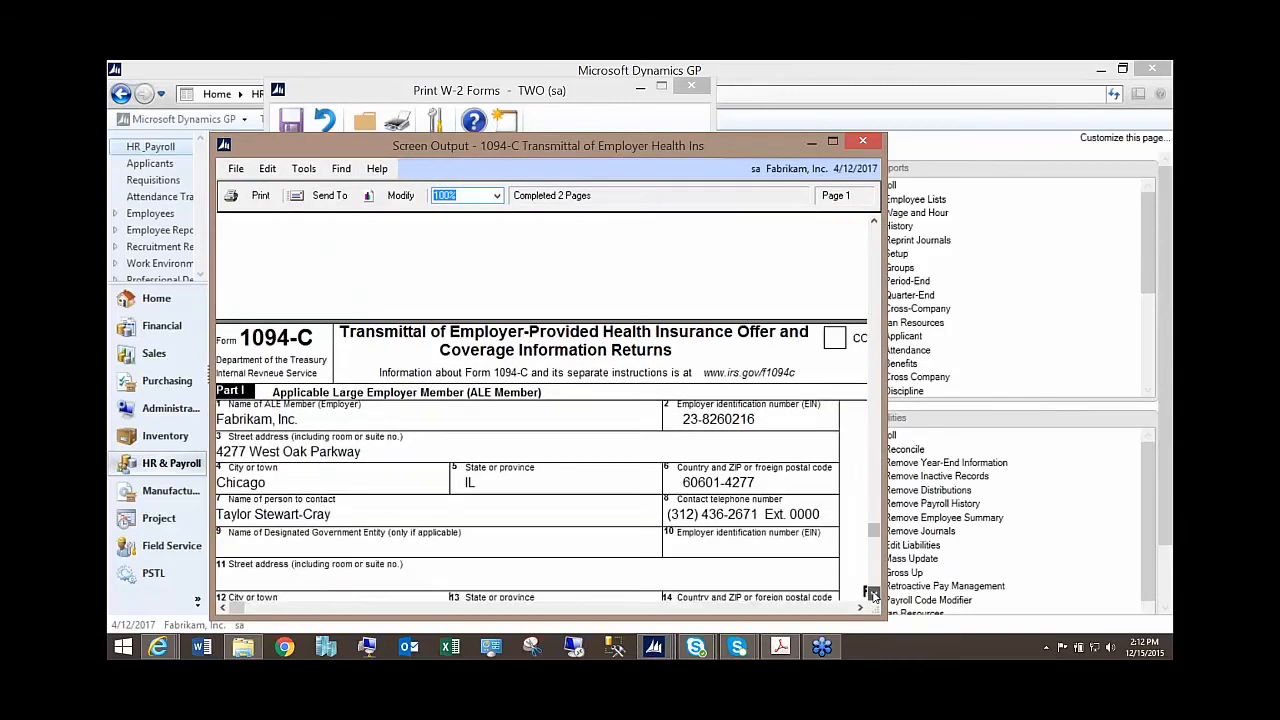
left_click(874, 596)
left_click(874, 596)
left_click(874, 596)
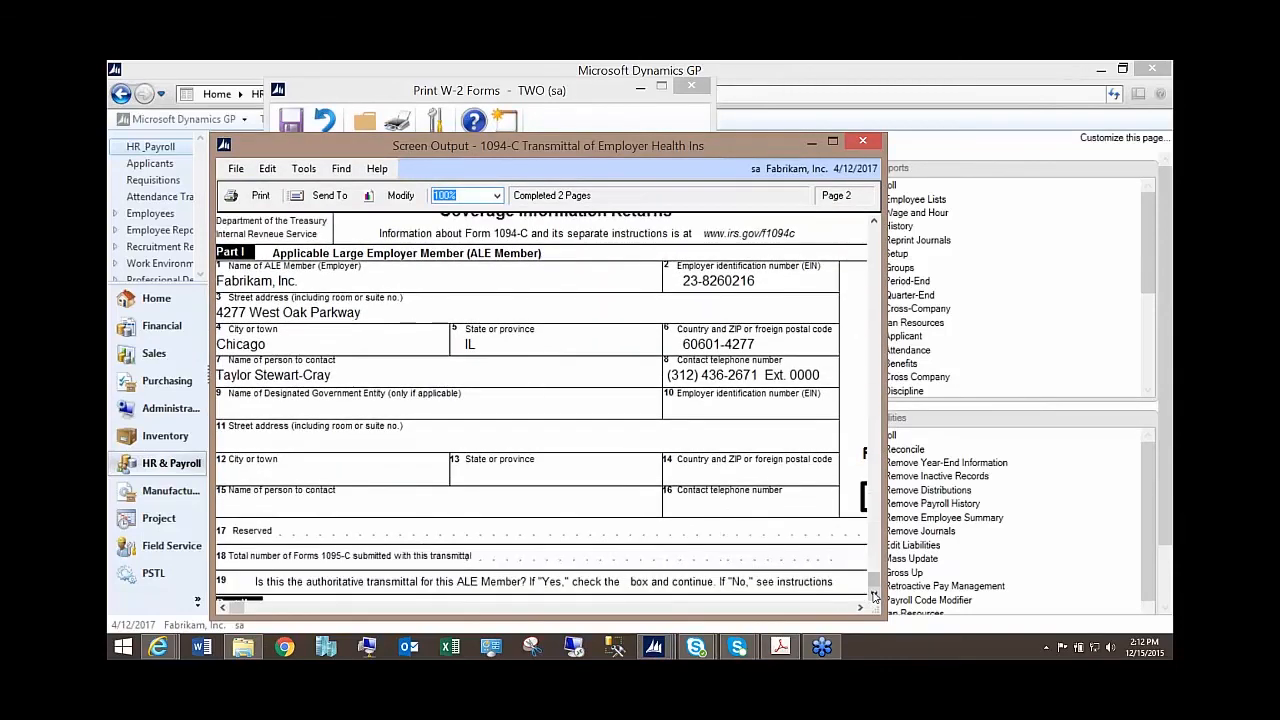
left_click(874, 596)
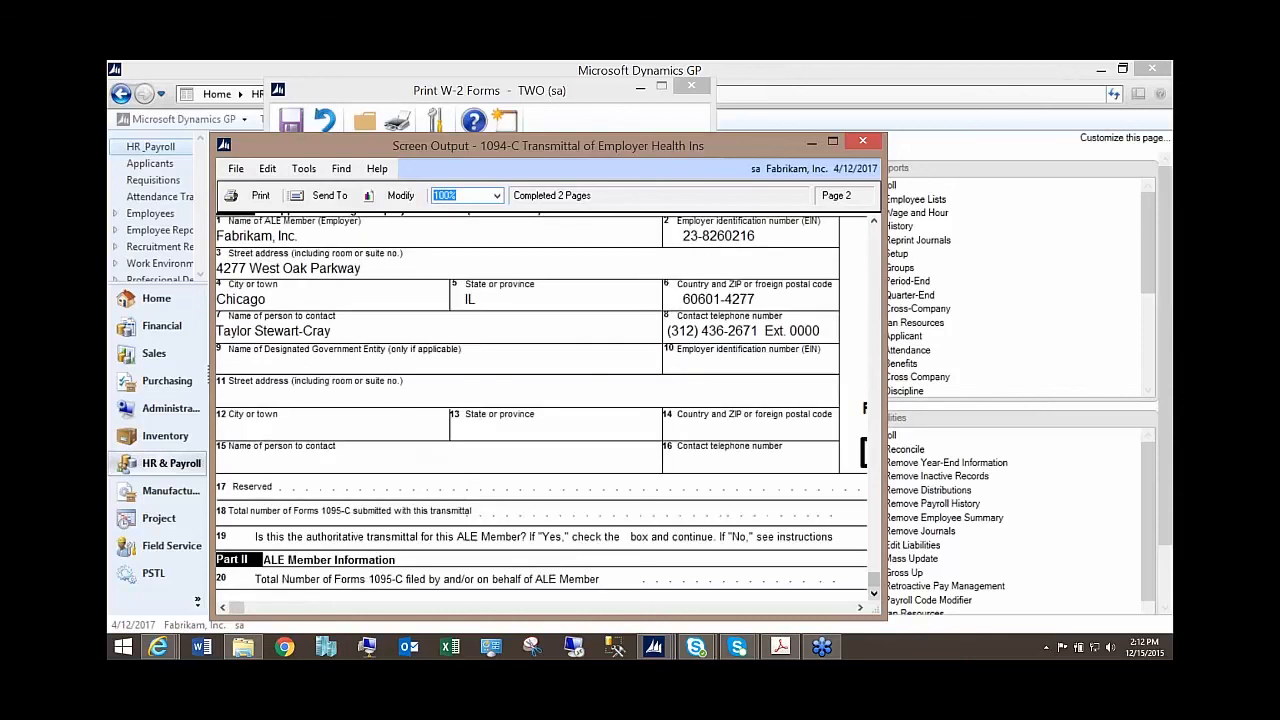
left_click(874, 596)
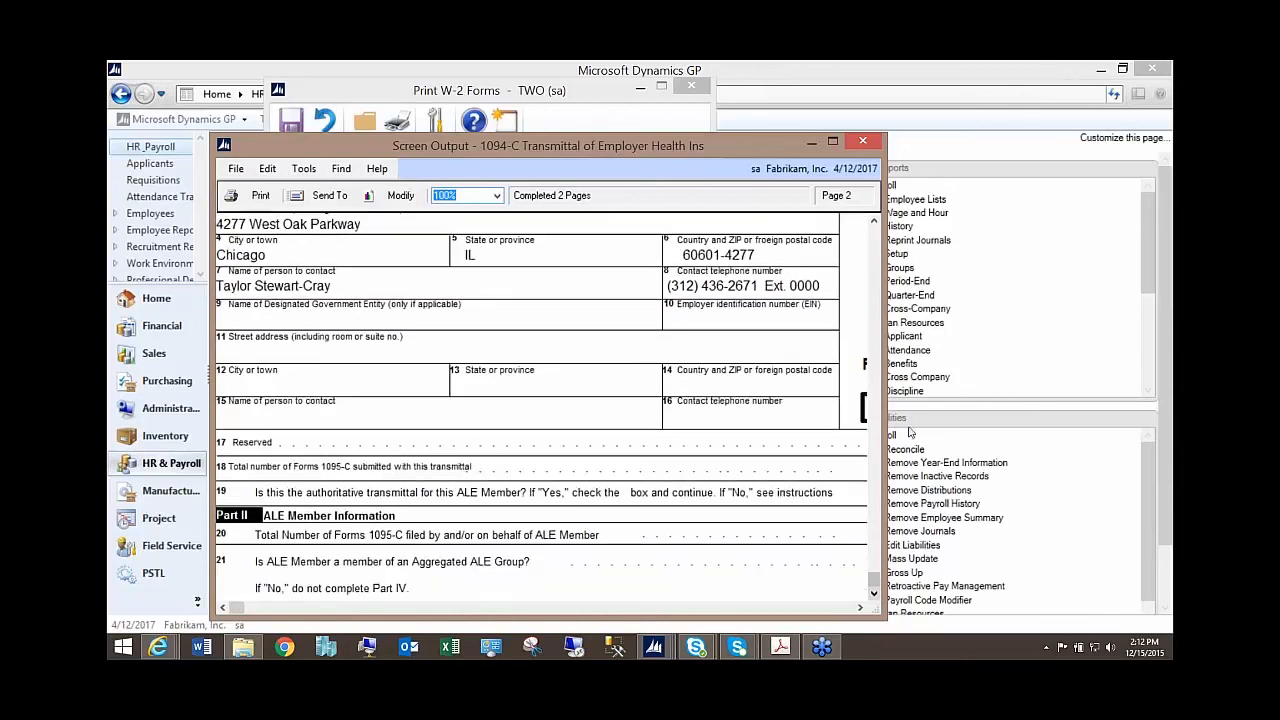
left_click(864, 141)
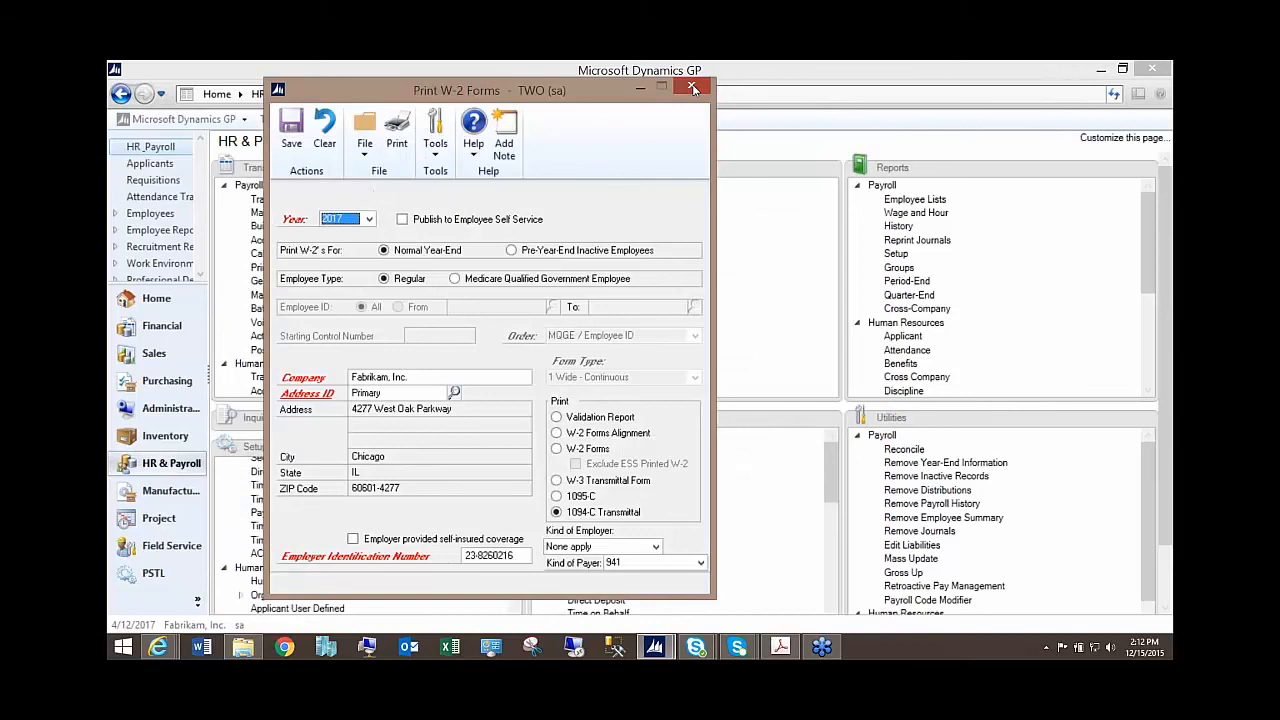
left_click(694, 88)
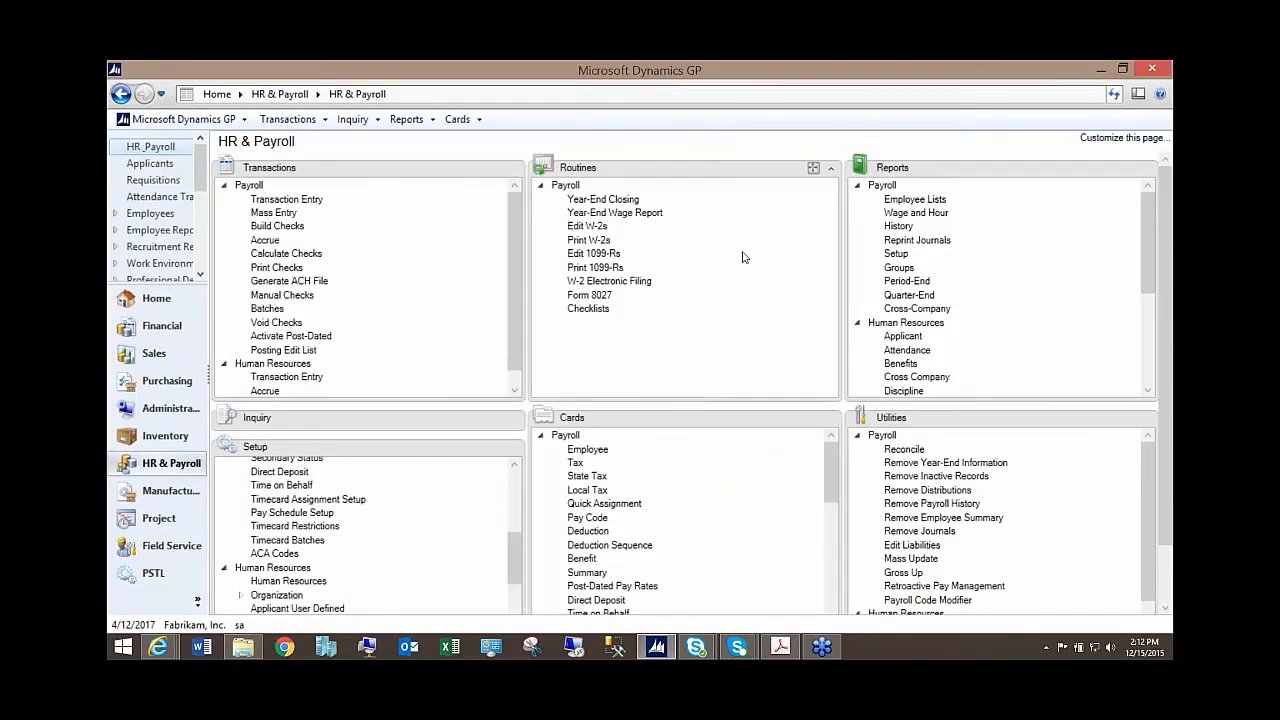